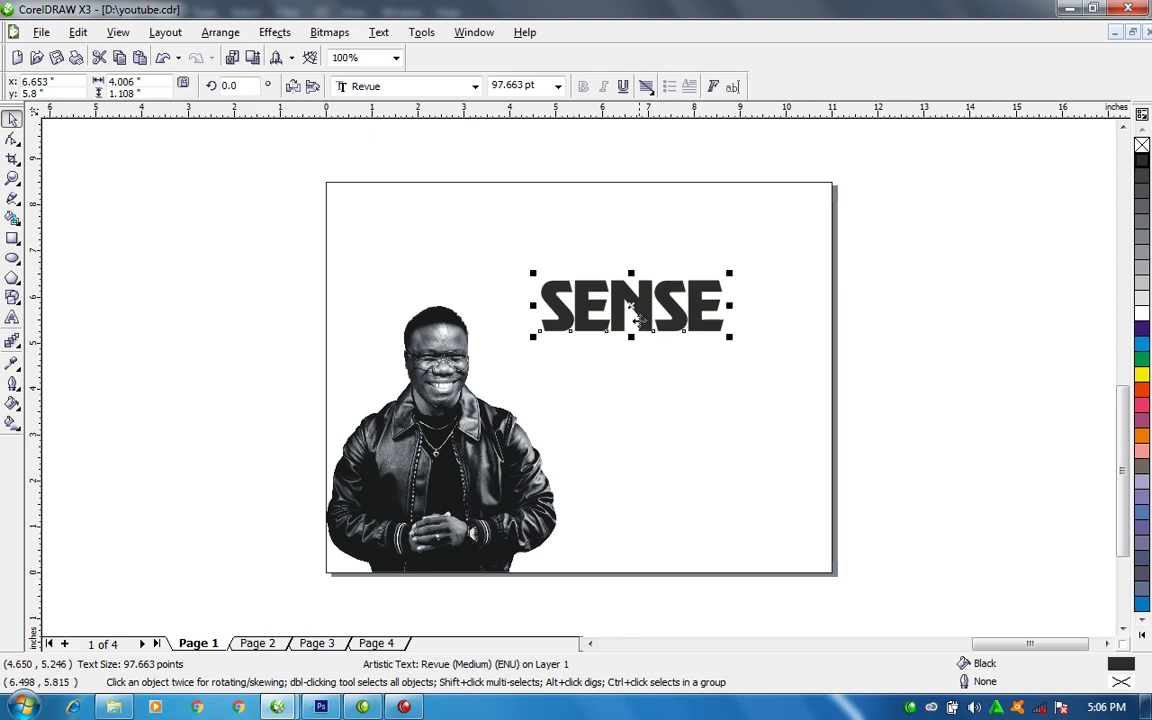
Place a copy of the SENSE text below the original, with its font set to Fujiyama2 and its size reduced to about 44 pt
drag(704, 295, 704, 352)
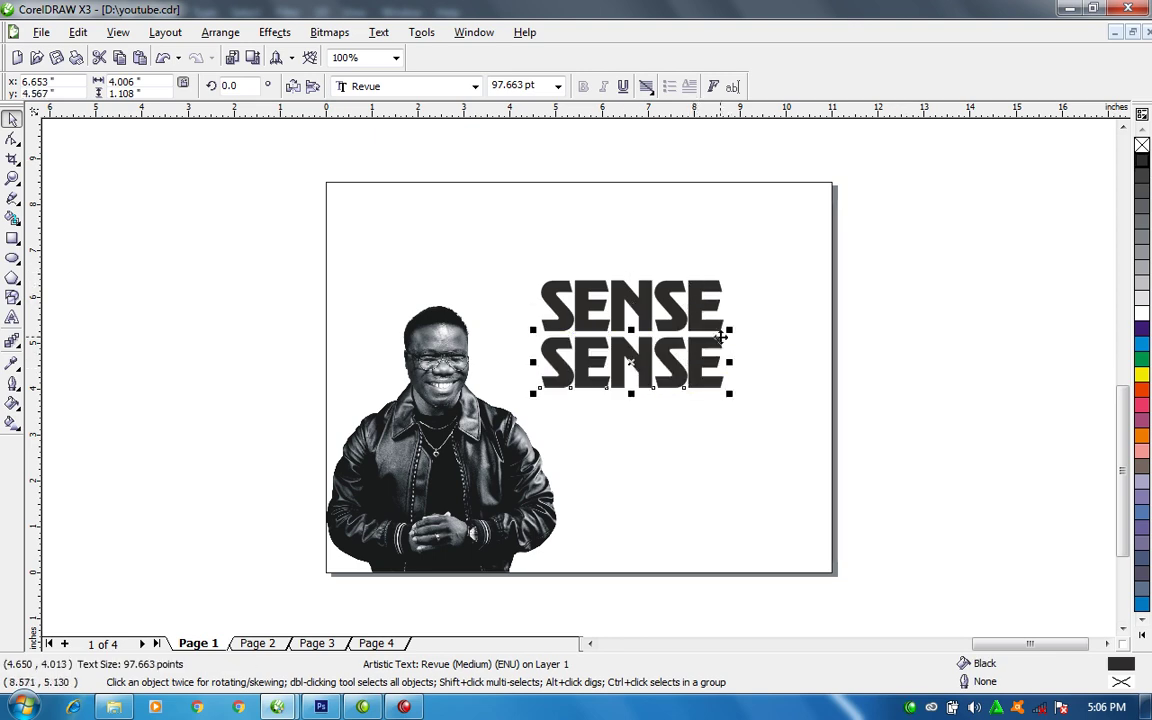
click(436, 87)
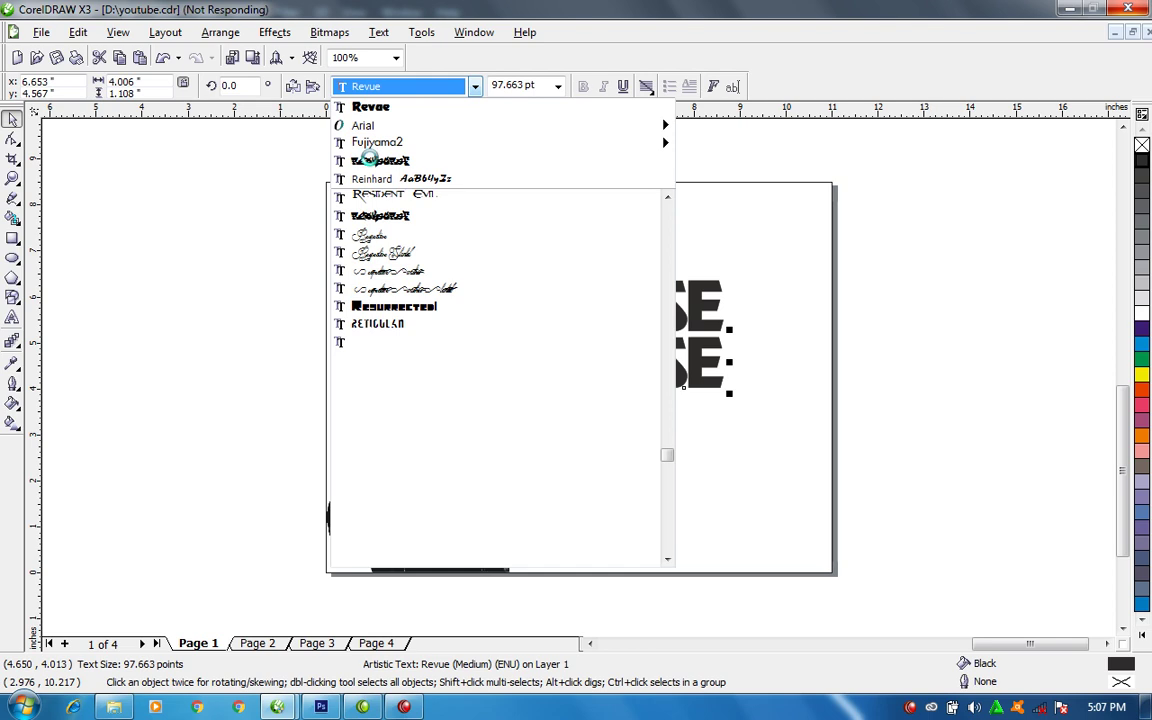
click(390, 150)
drag(708, 337, 626, 358)
Replace the copied text's wording with "EXPLORING YOUR INNER MODE"
key(F8)
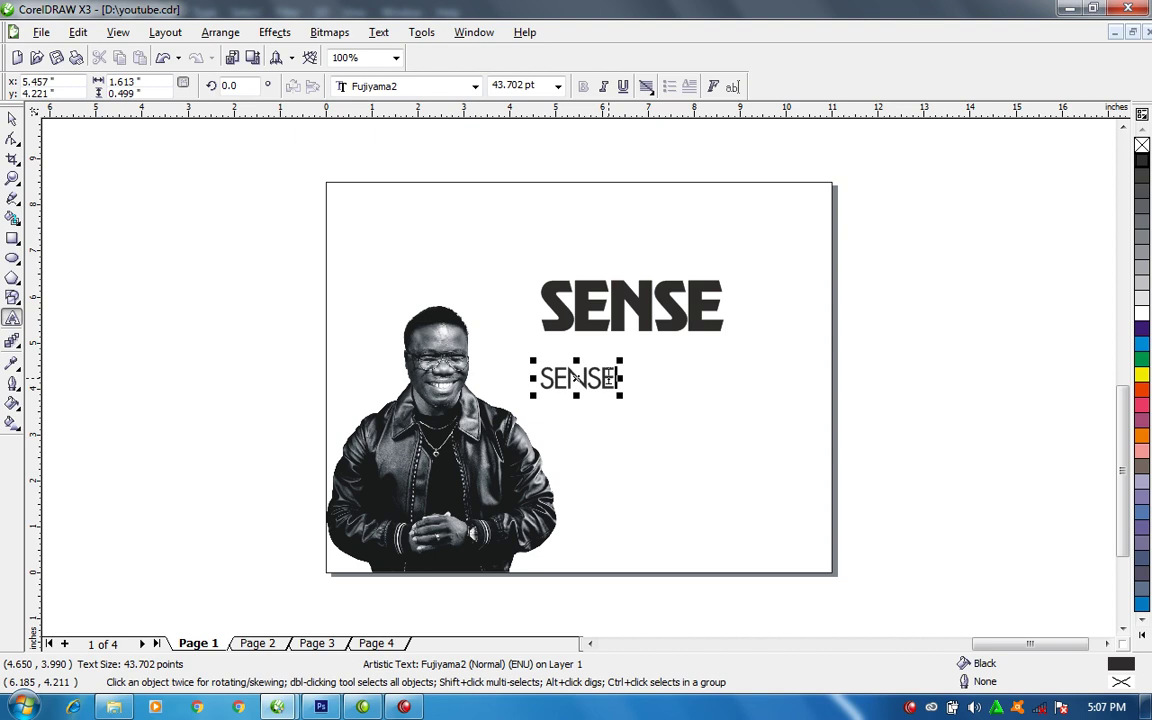
double_click(608, 378)
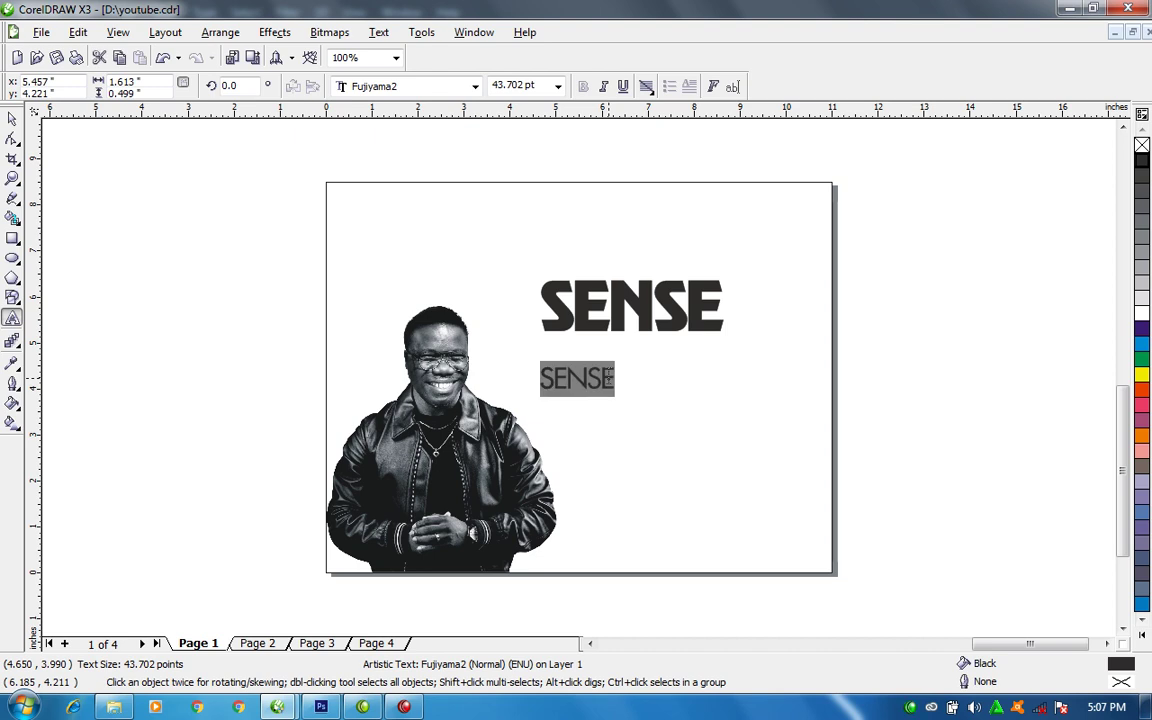
text(EXPLO)
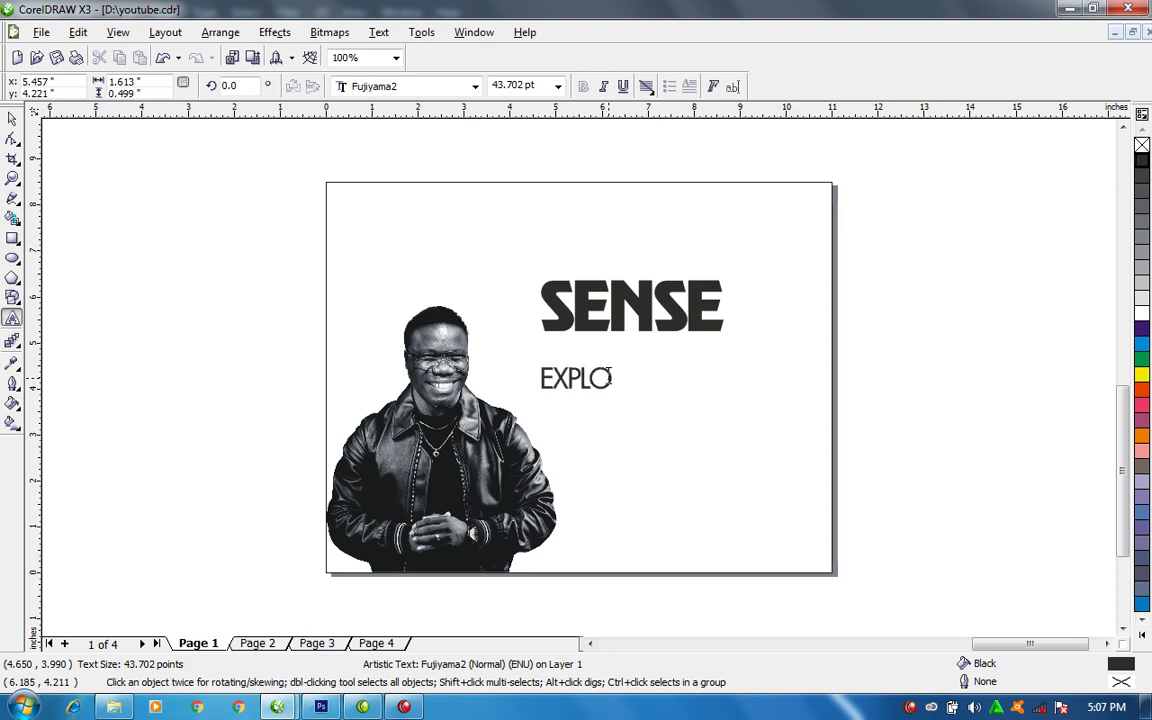
text(RING)
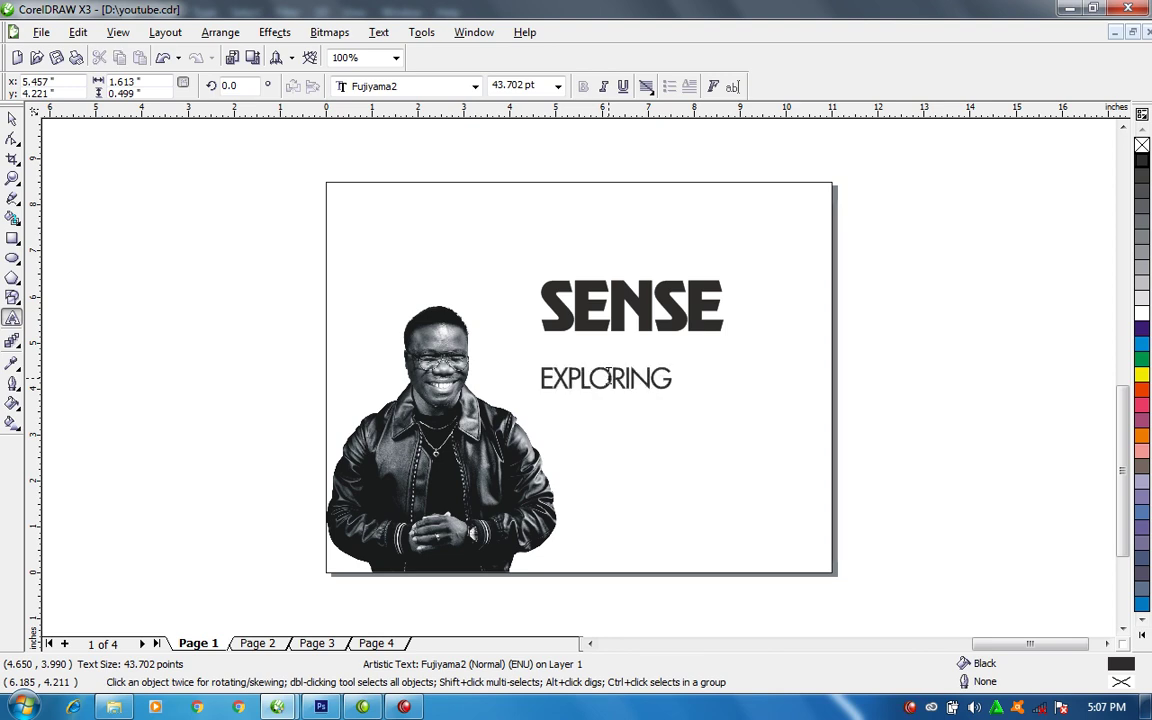
text( I)
text(OUR)
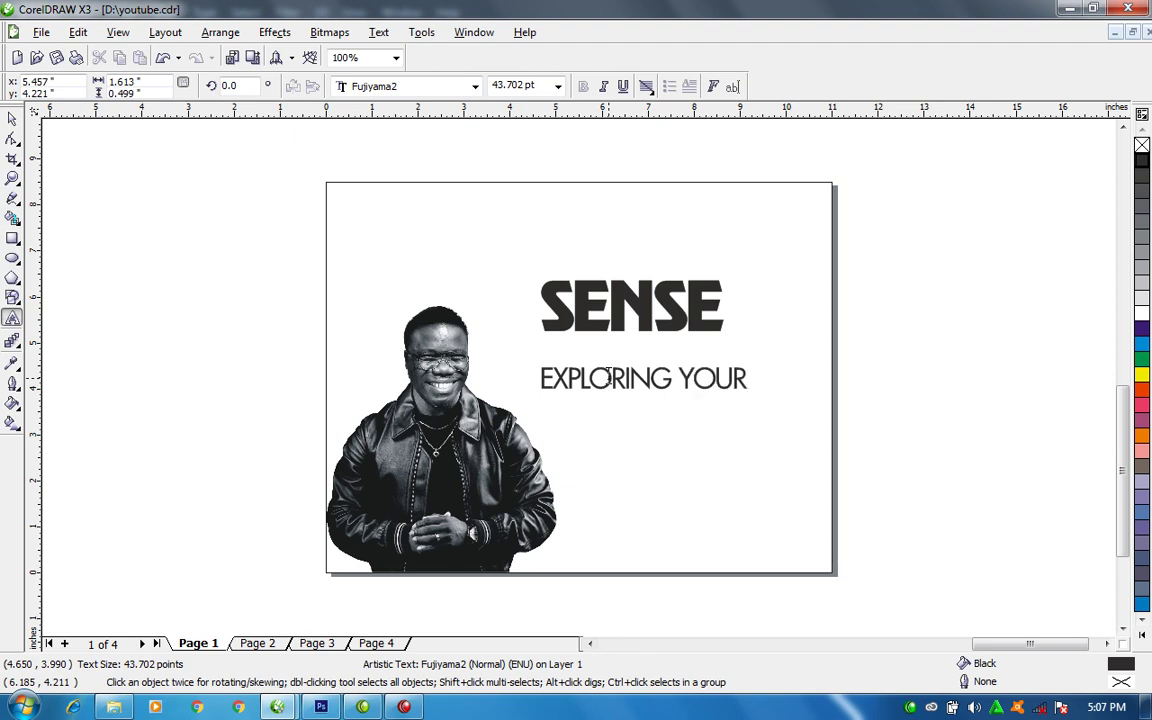
text( INNER)
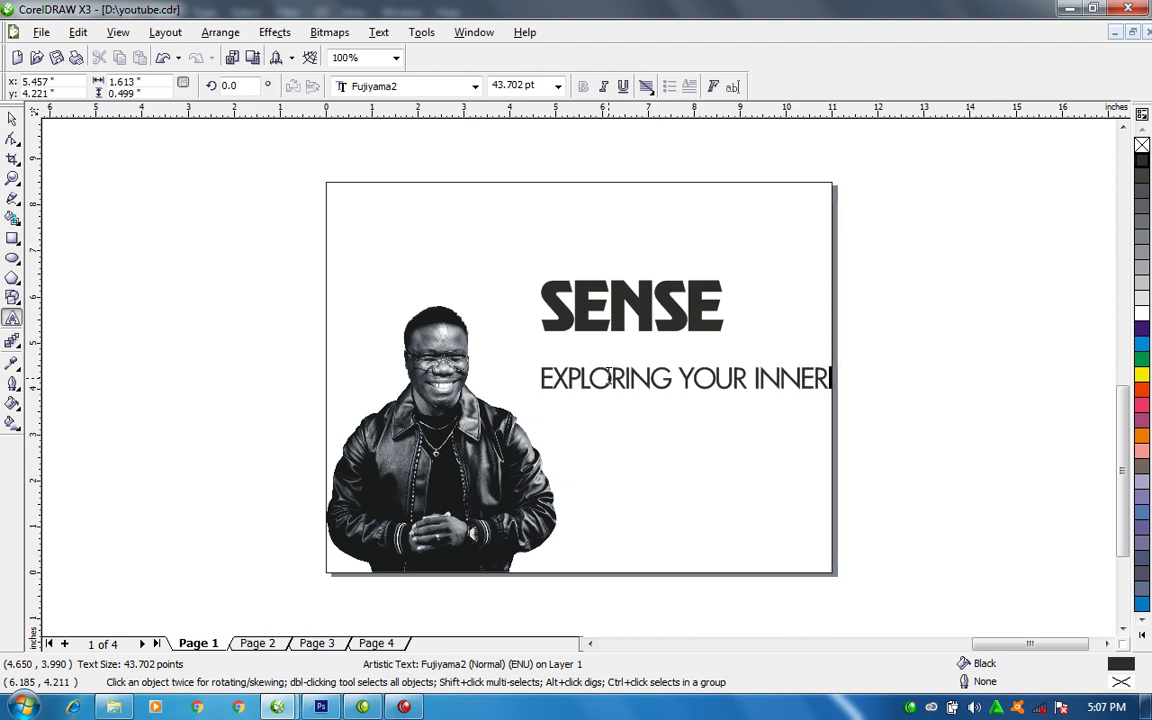
text( MODE)
key(ctrl+space)
Scale the tagline down to 18 pt and place it directly beneath the SENSE heading
click(905, 393)
click(910, 380)
drag(913, 376, 687, 347)
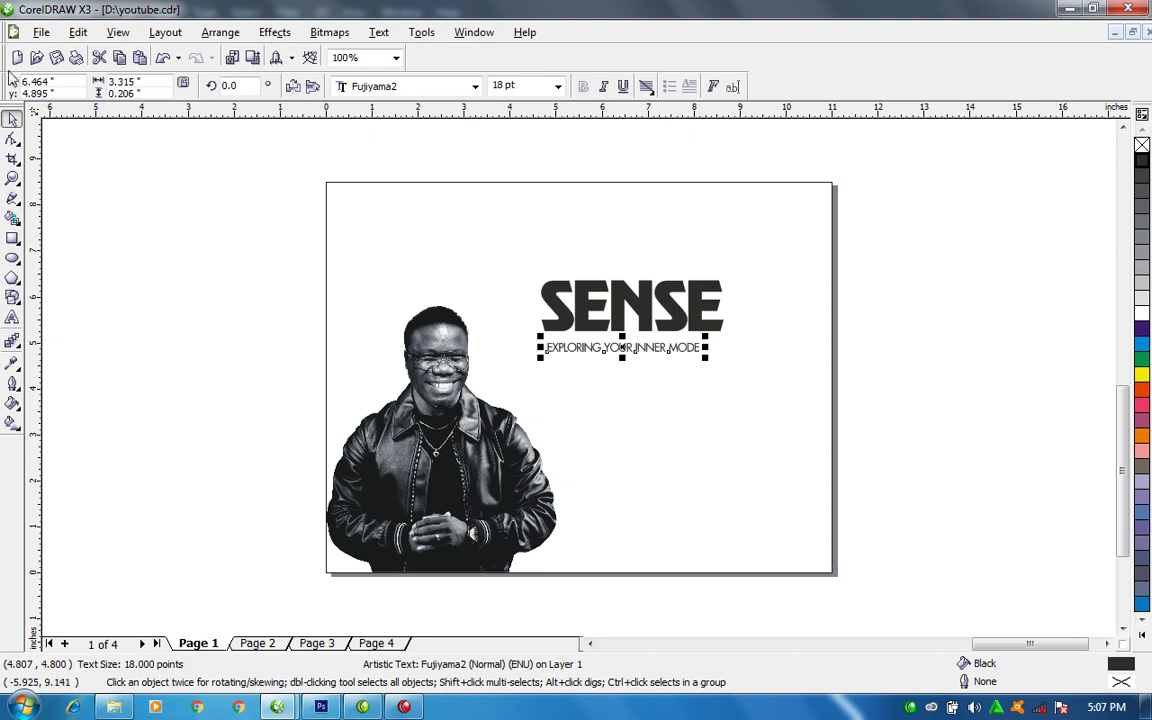
Widen the tagline's letter spacing to a line width of about 3.9 inches and give it a black hairline outline
click(12, 140)
drag(708, 357, 732, 358)
key(space)
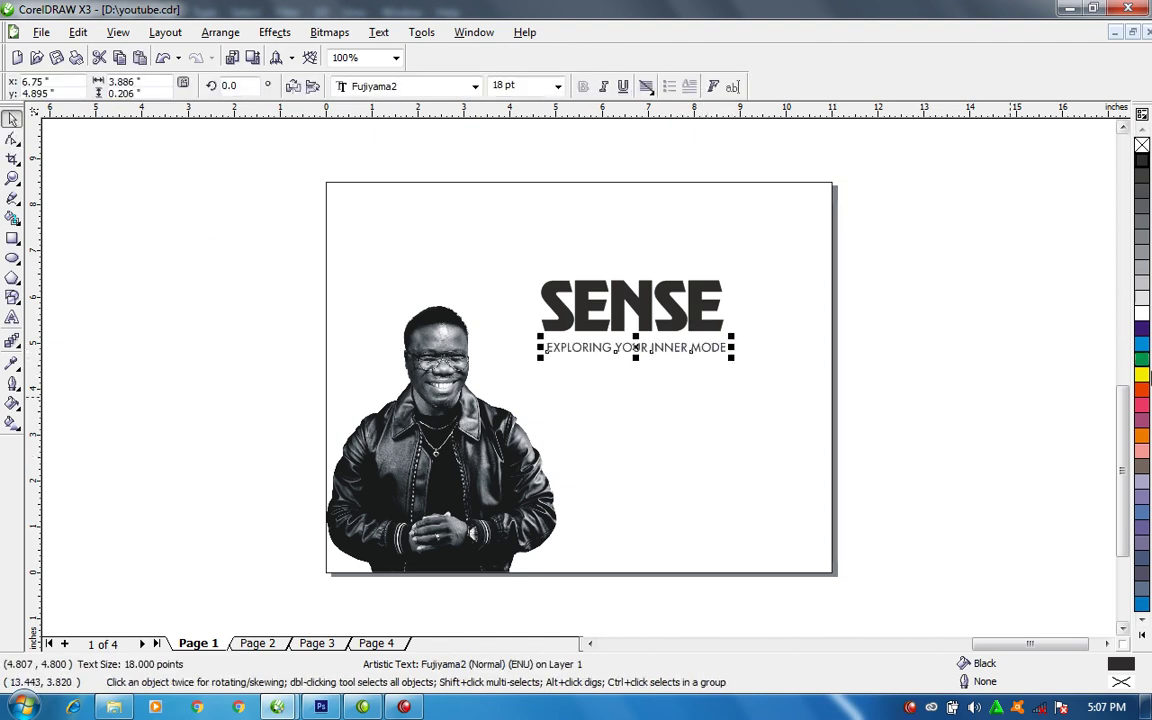
right_click(1144, 166)
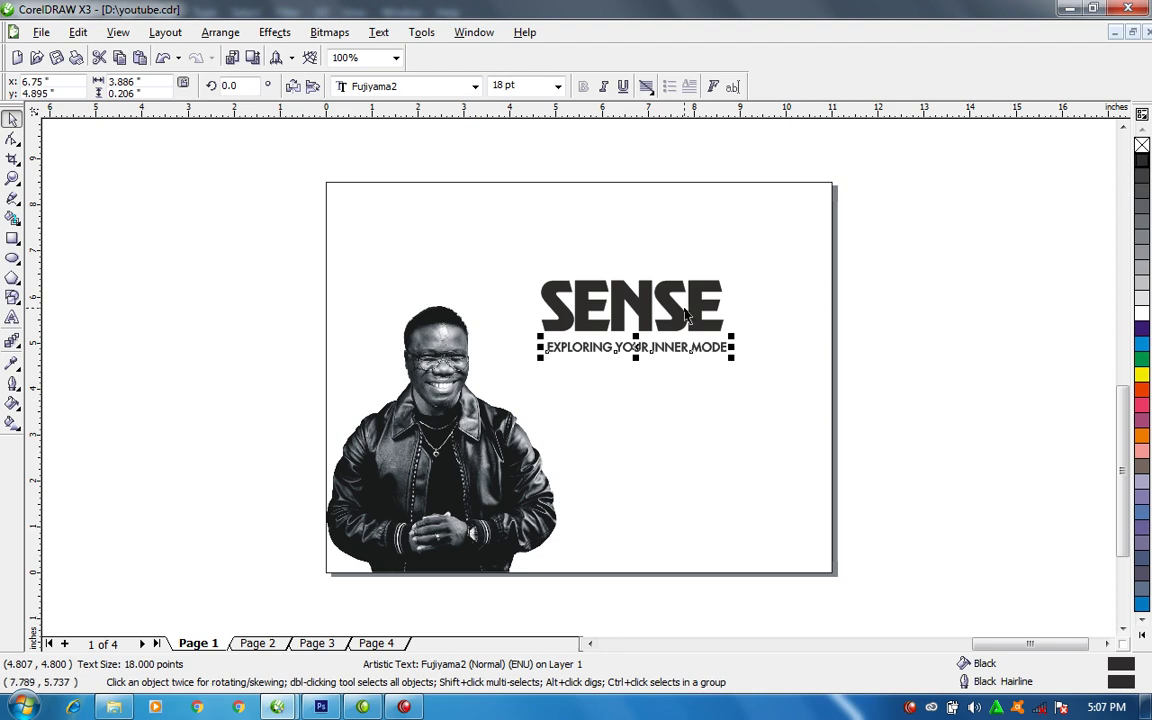
Break the SENSE heading apart into single letters and enlarge the first S upward to about 119 pt
click(700, 311)
key(ctrl+k)
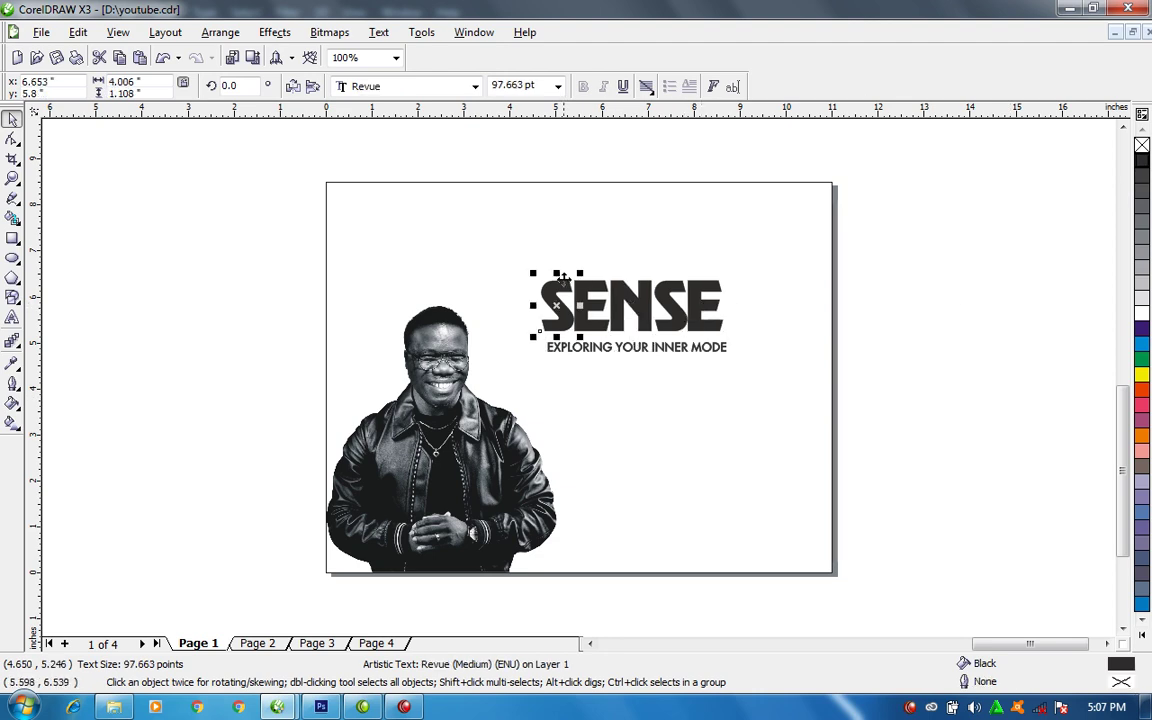
mouse_move(533, 272)
mouse_down()
mouse_move(527, 249)
mouse_move(524, 261)
mouse_up()
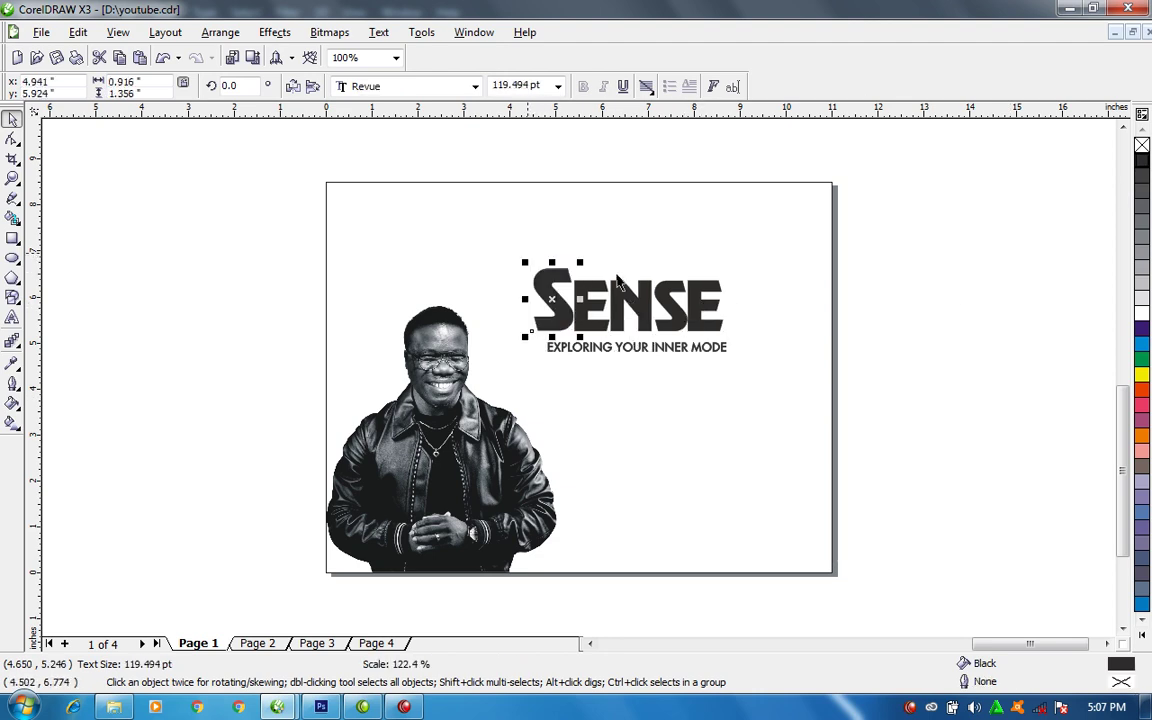
key(Escape)
Enlarge the final E of the heading to about 119 pt, extending it above the middle letters
click(704, 305)
drag(731, 272, 707, 299)
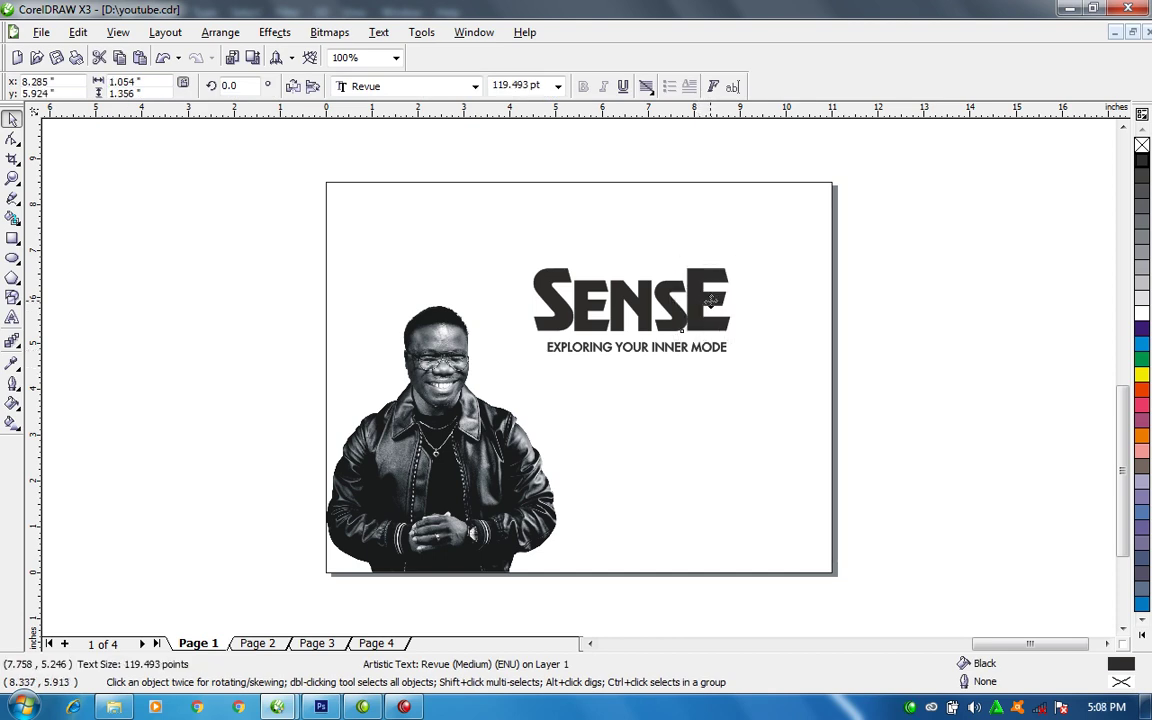
click(707, 299)
Group the five letters of SENSE, leaving the tagline out of the group
drag(935, 212, 470, 362)
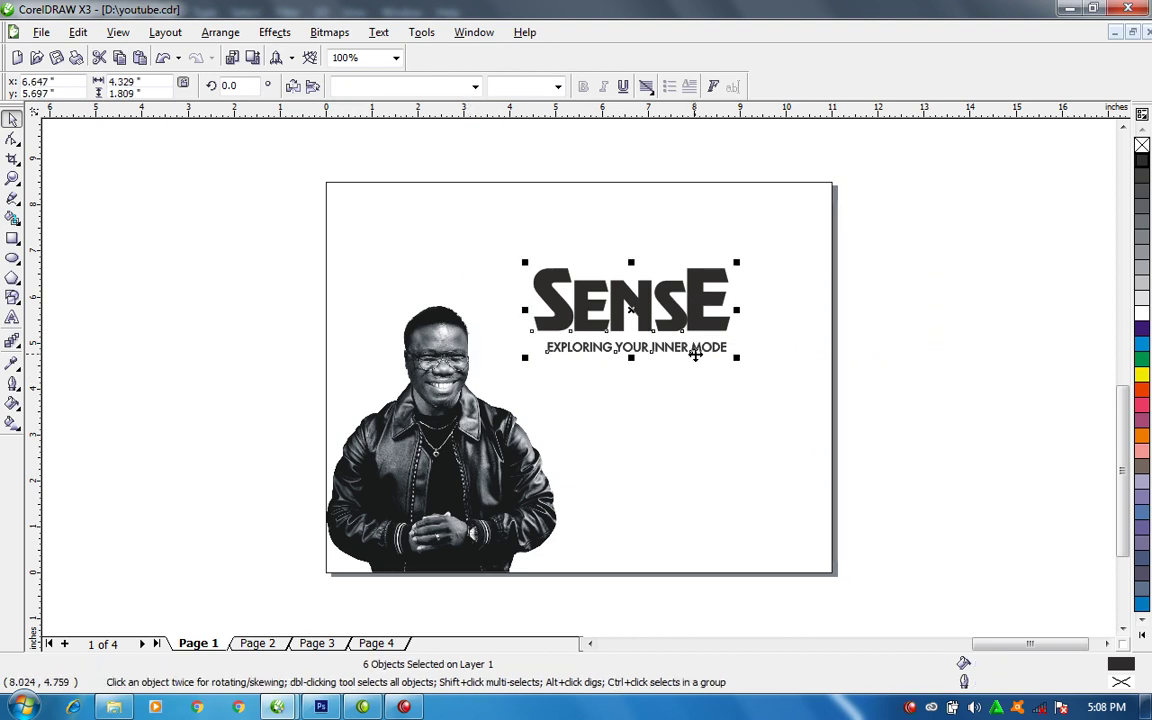
shift+click(688, 349)
key(ctrl+g)
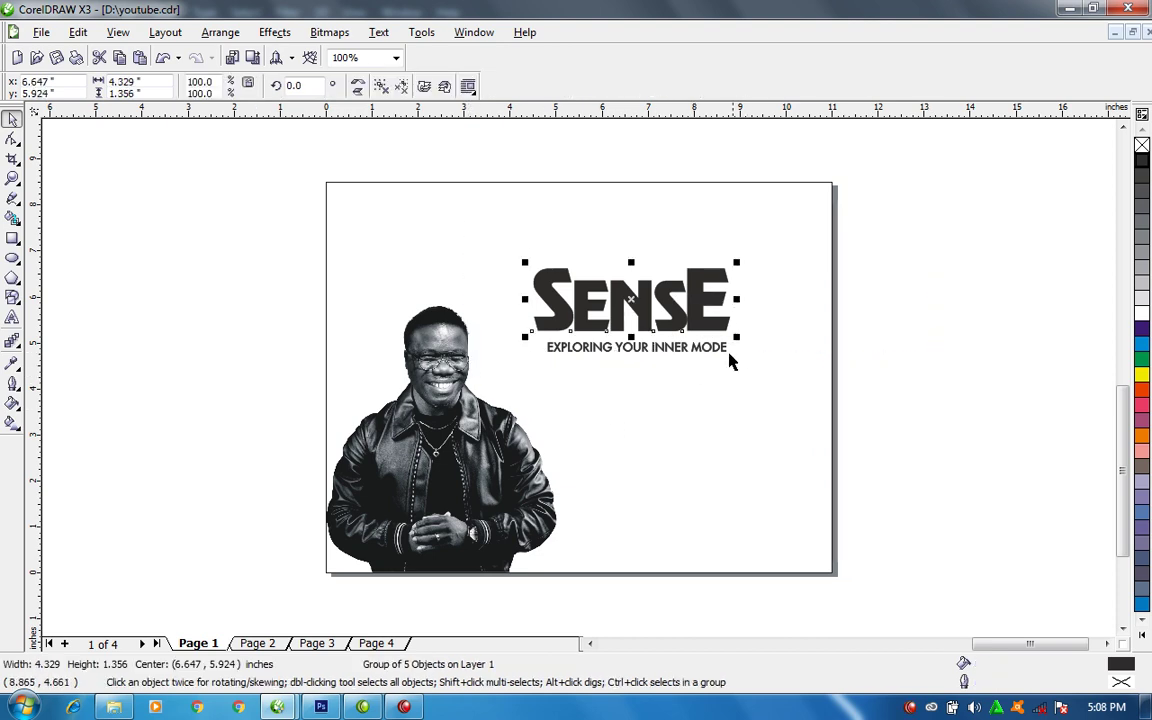
Centre the SENSE letter group horizontally on the tagline and group the two together
shift+click(720, 349)
key(c)
key(ctrl+g)
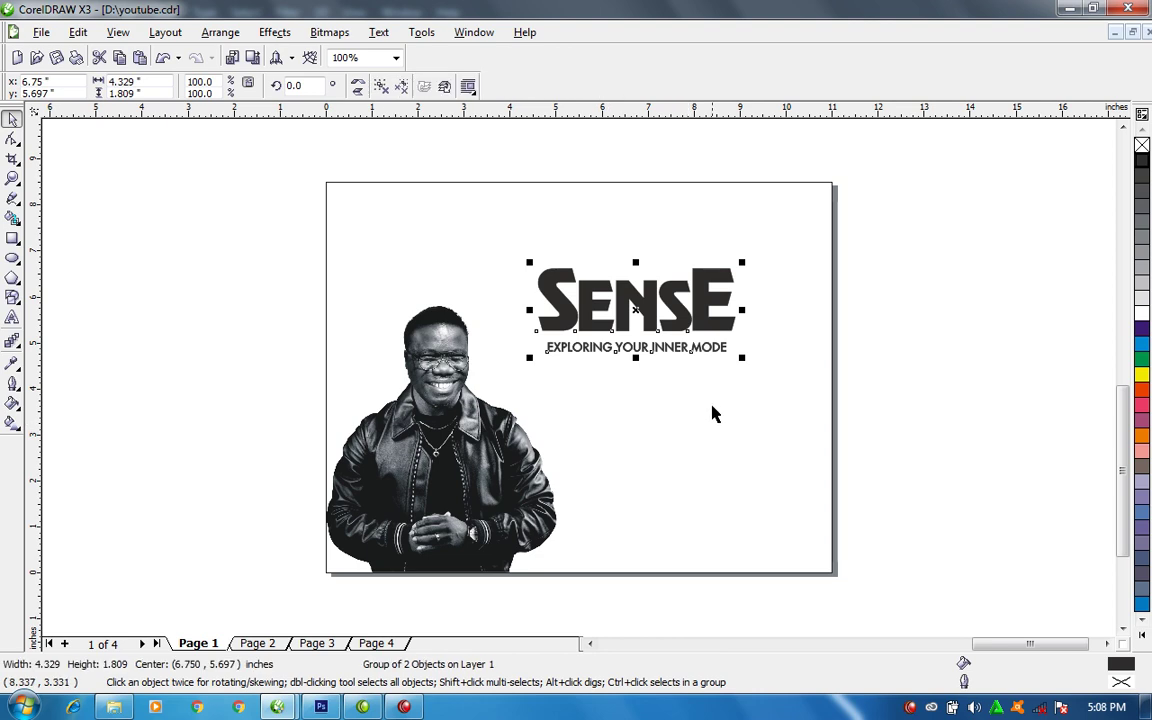
Enlarge the logo group to about 12.9 by 5.4 inches and export only the selection to the Desktop as the Adobe Photoshop file youtube
drag(746, 358, 905, 445)
drag(834, 301, 820, 399)
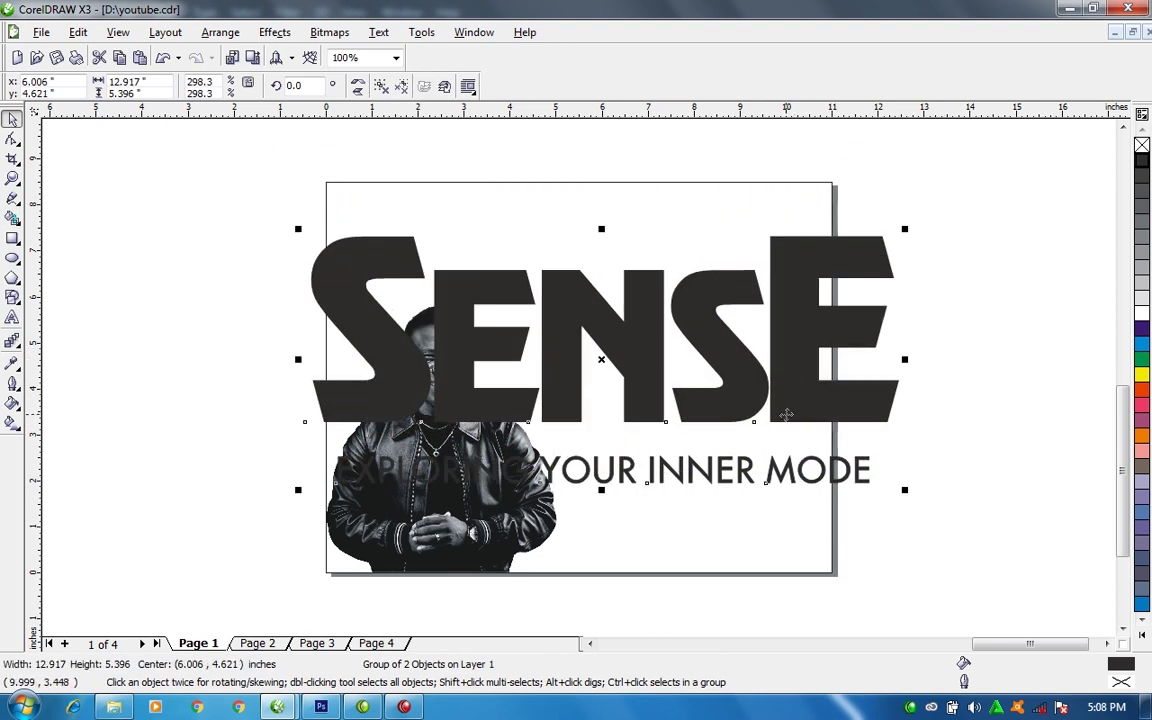
key(ctrl+e)
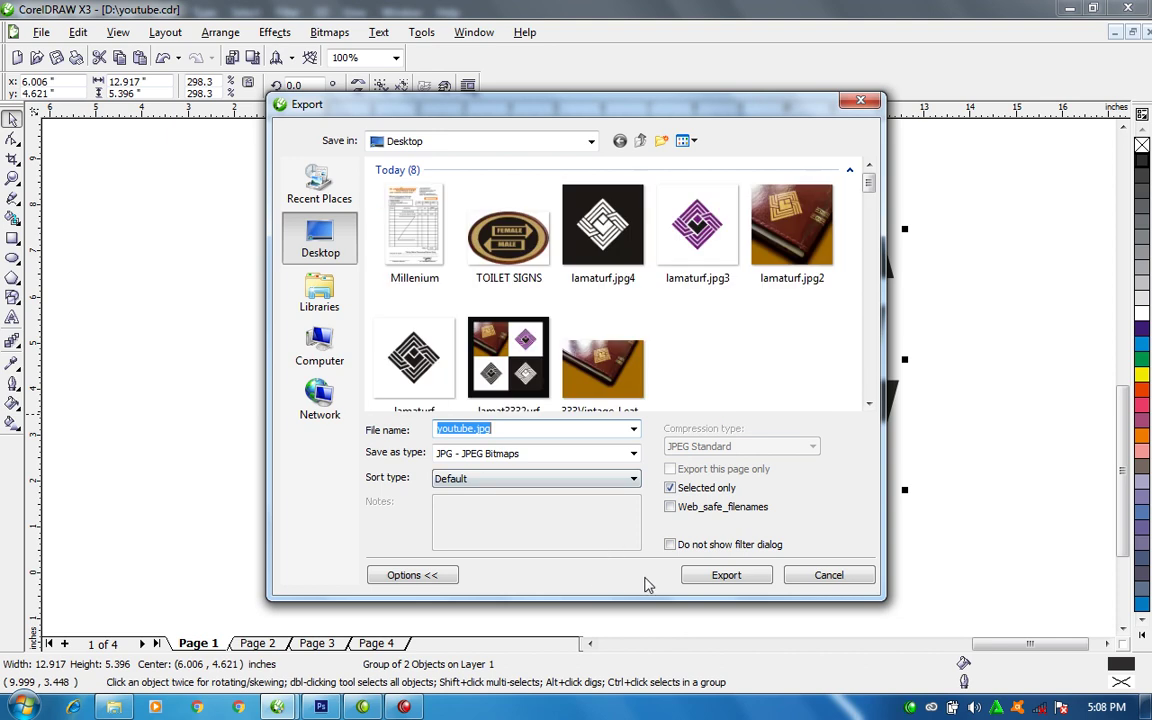
click(633, 453)
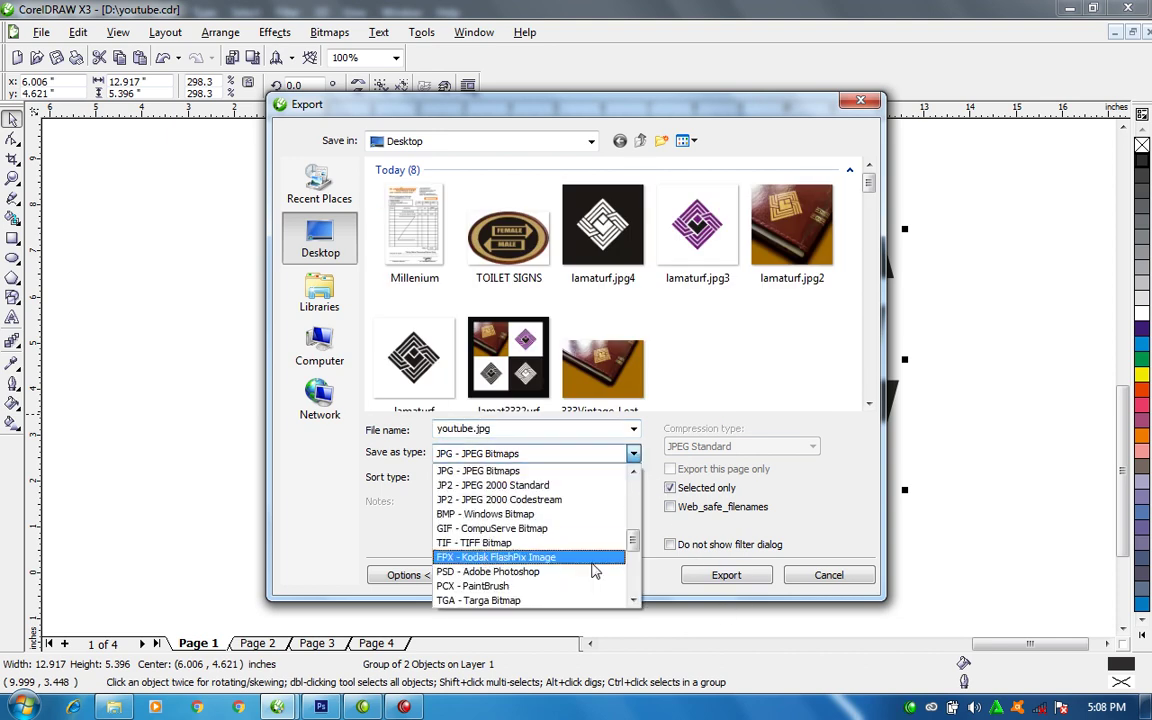
click(610, 572)
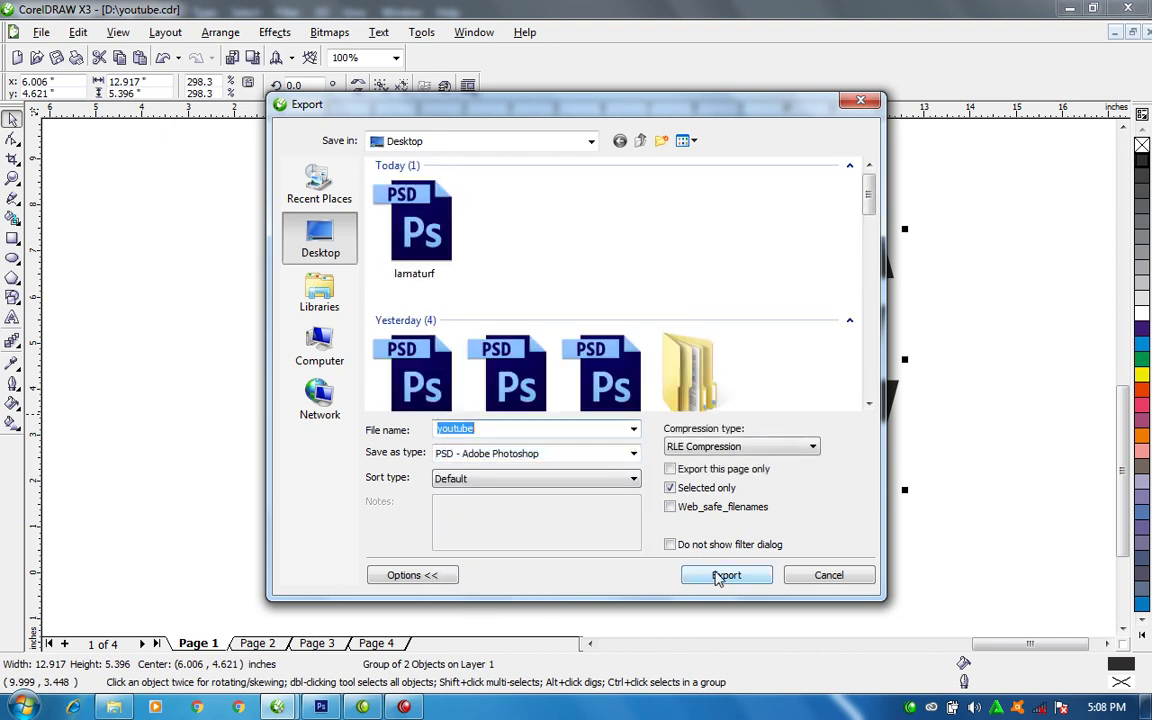
click(722, 576)
click(630, 424)
click(580, 481)
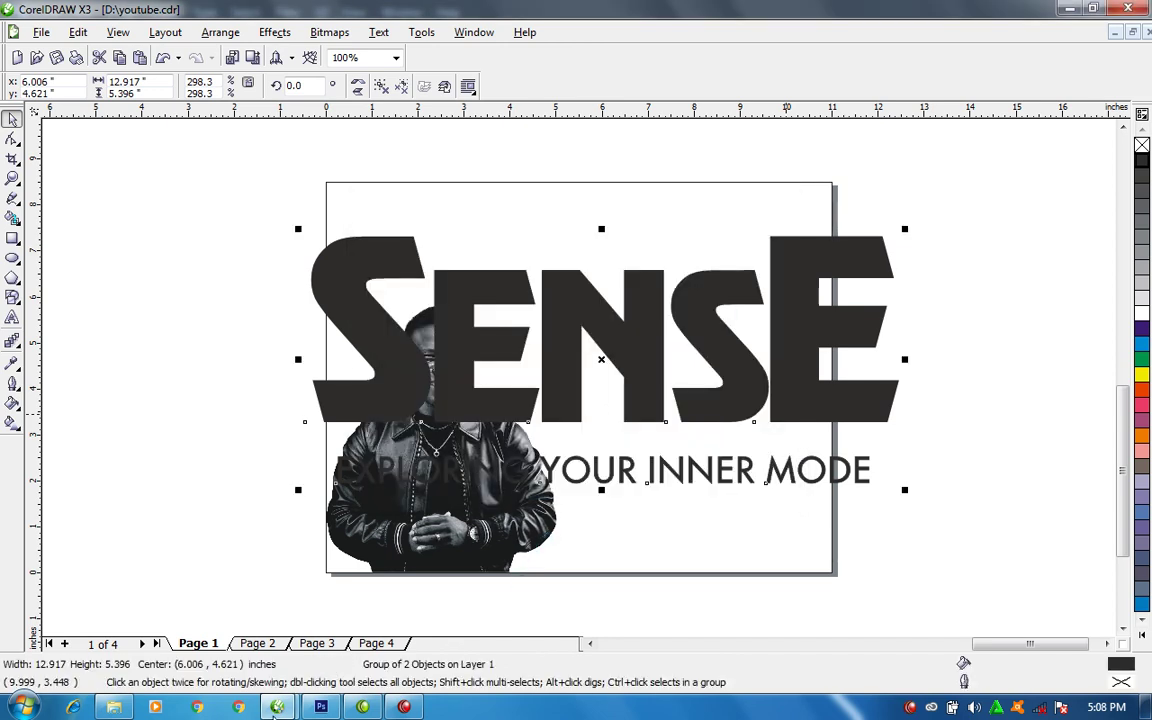
Switch to Photoshop and place the exported youtube PSD from the Desktop into the Style By MiraNAX.psb document
click(320, 706)
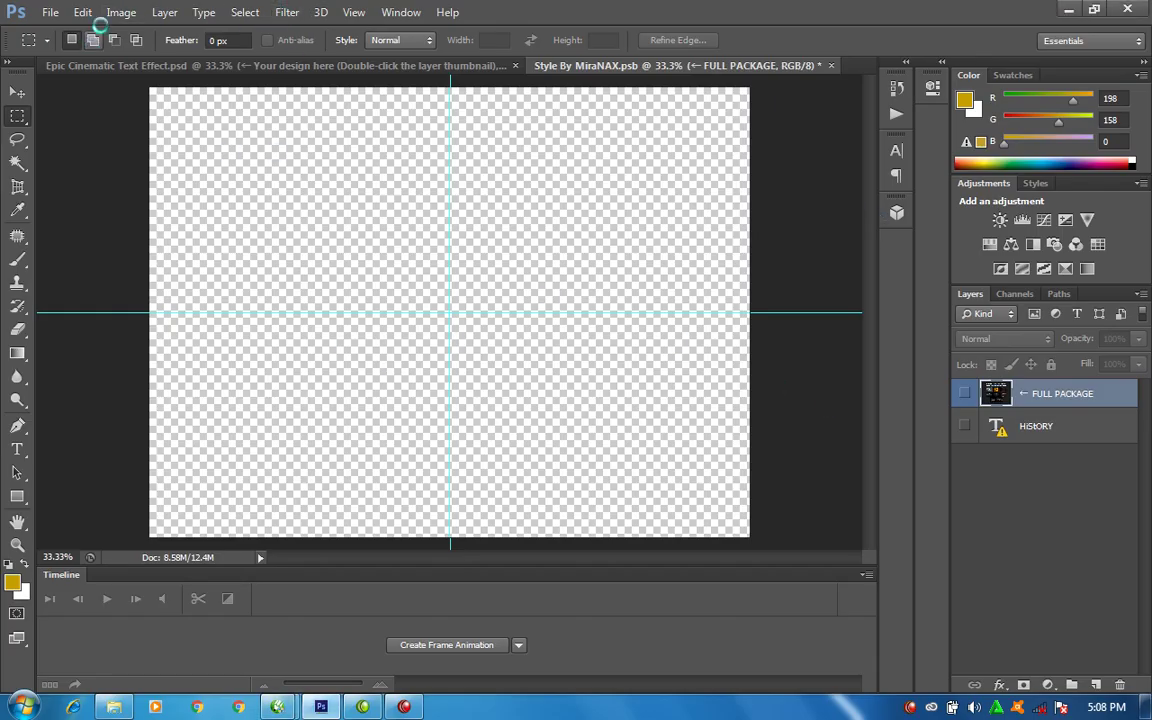
click(47, 12)
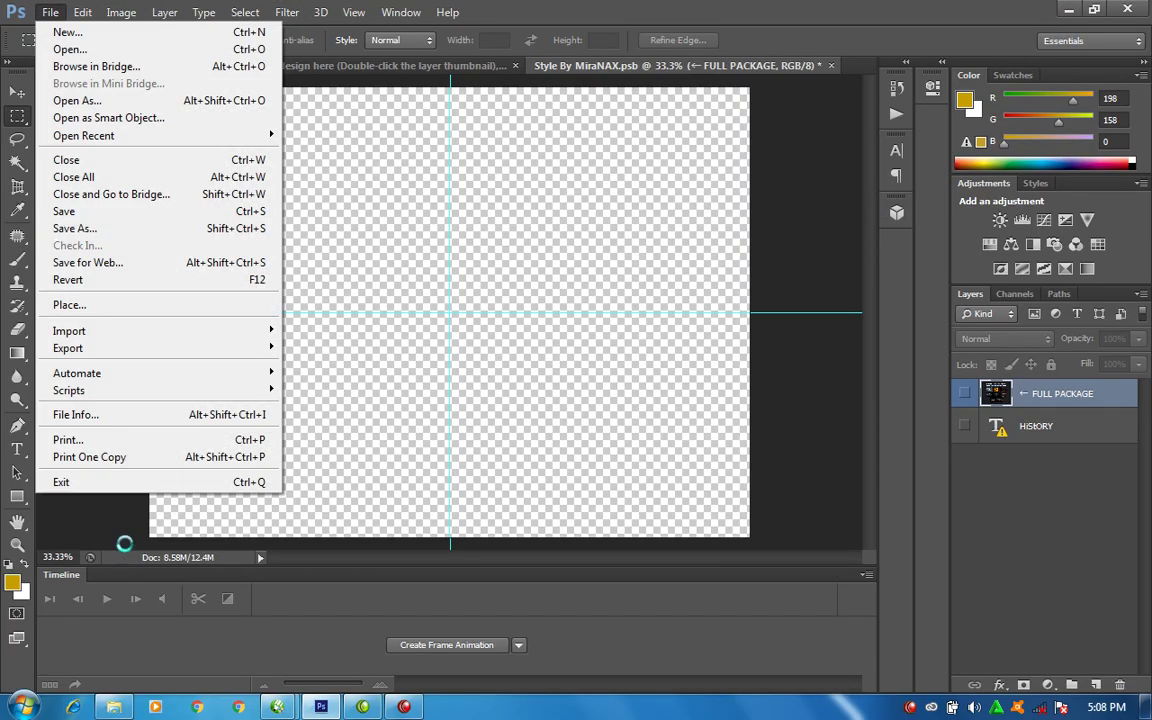
click(73, 304)
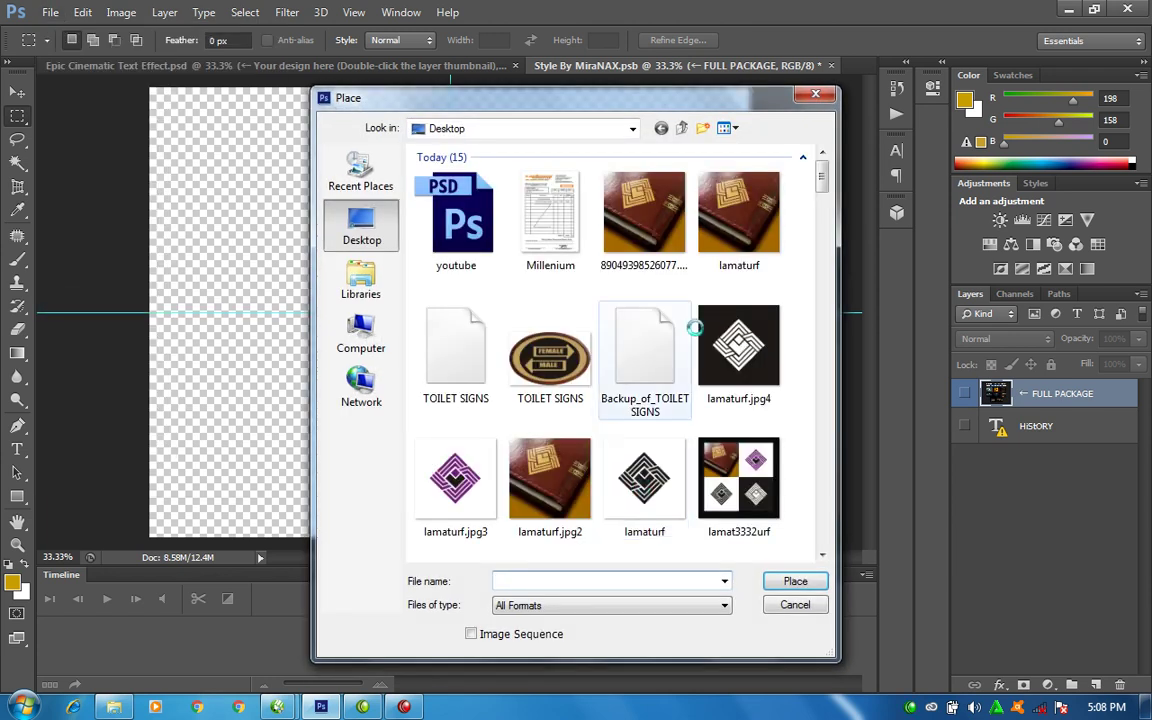
double_click(440, 205)
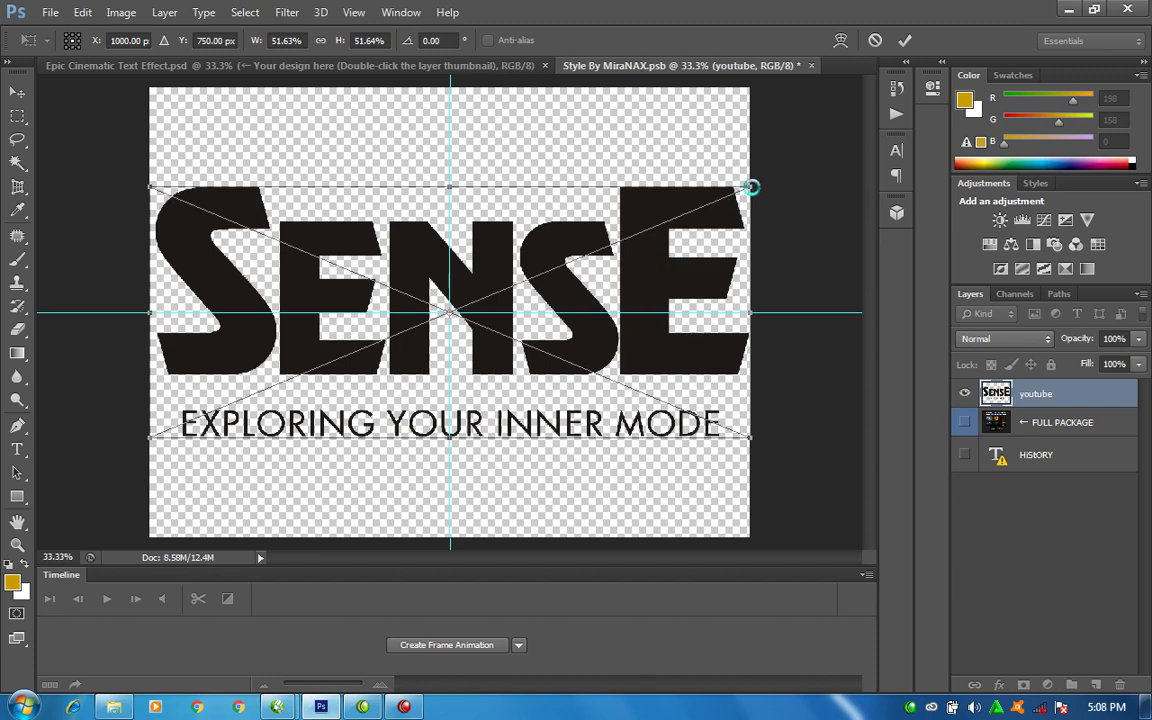
Scale the placed SENSE logo to about 50%, commit it, and save the smart object document's changes on closing
drag(751, 187, 730, 196)
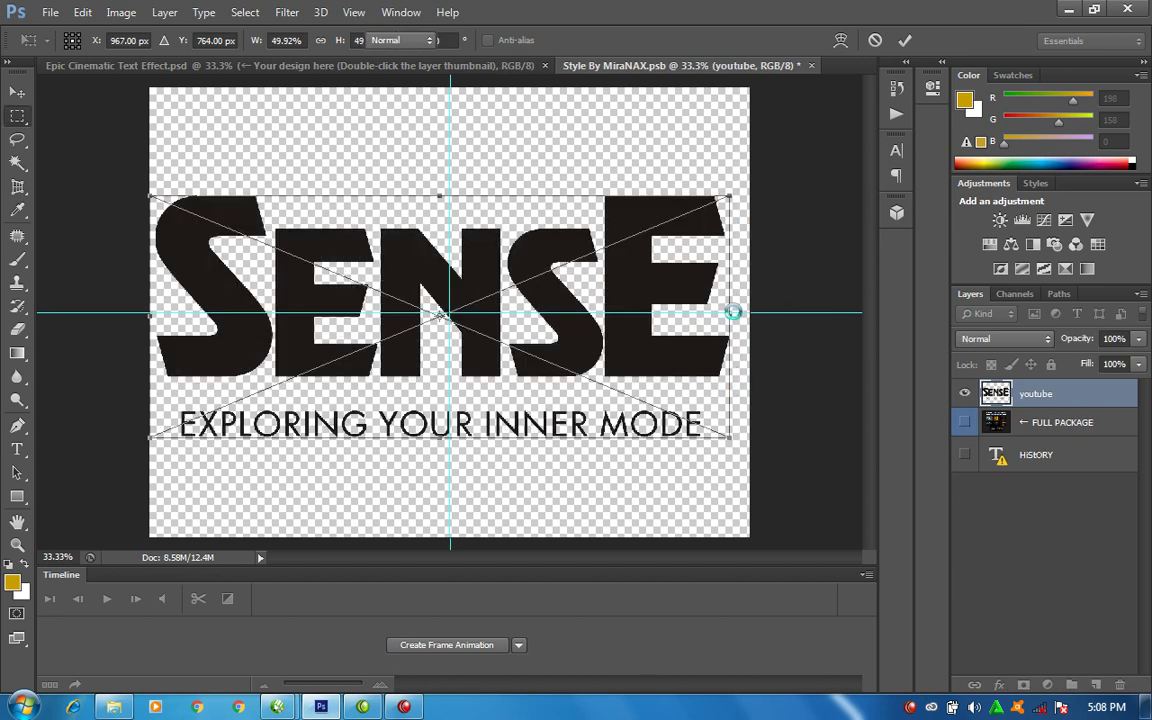
key(Return)
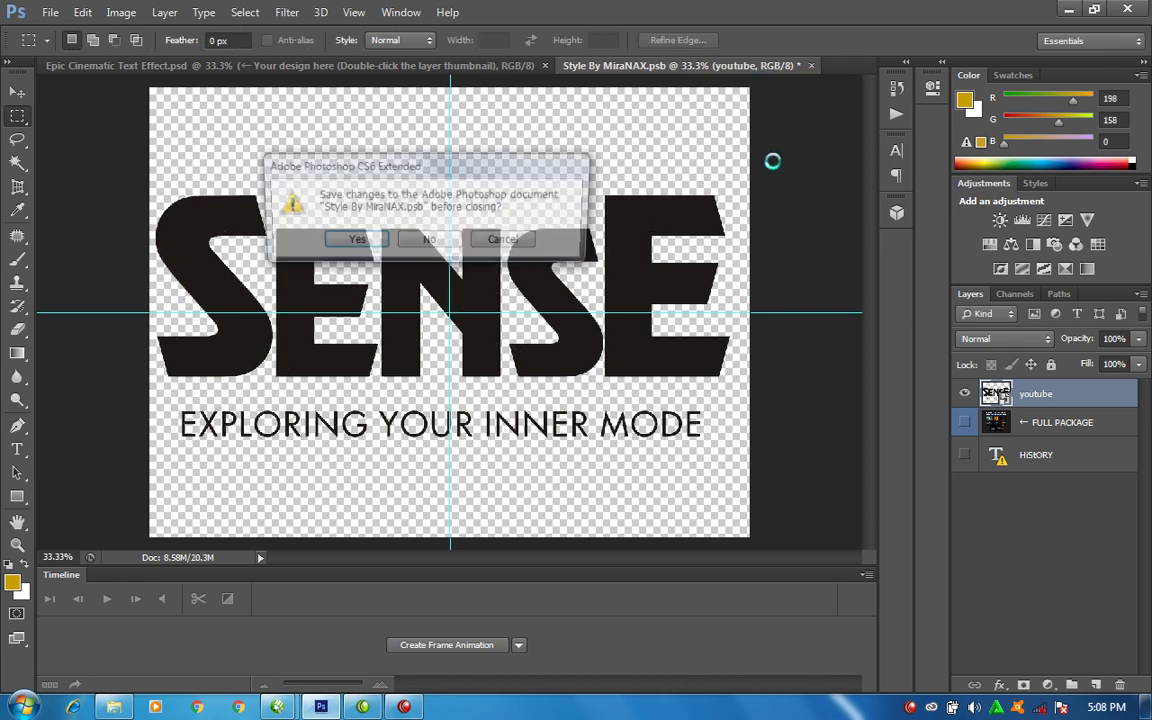
click(358, 238)
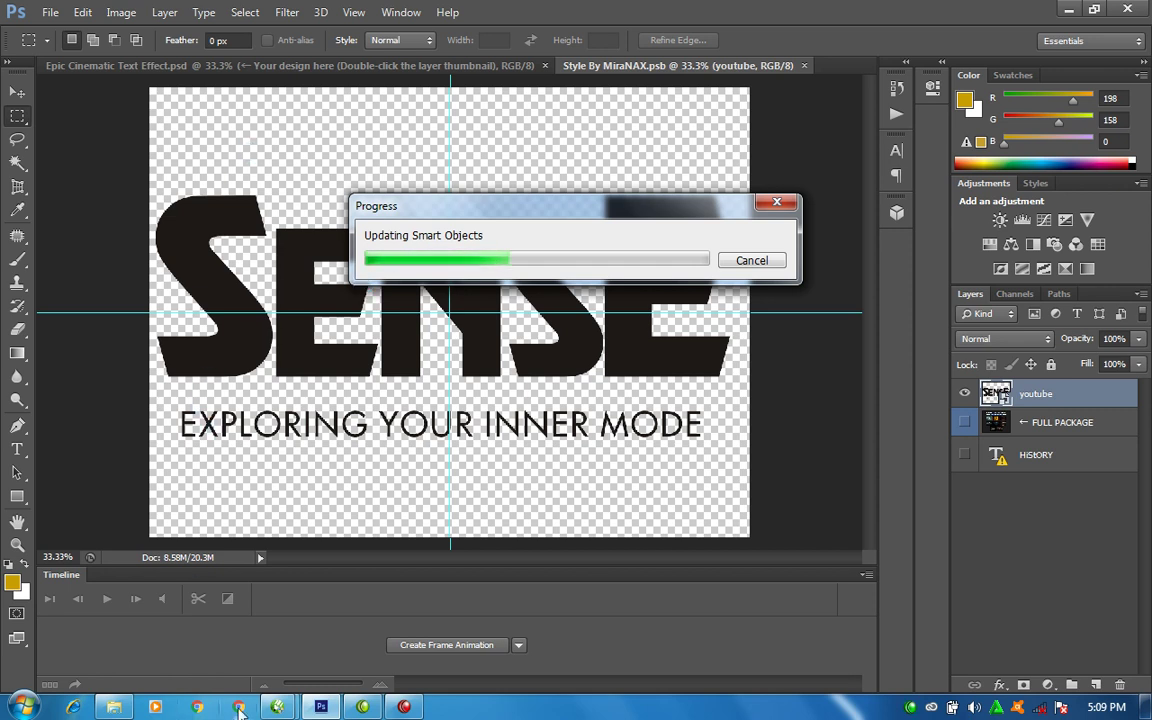
Switch back to youtube.cdr in CorelDRAW and shrink the SENSE logo group to less than half its width
mouse_move(278, 707)
click(427, 612)
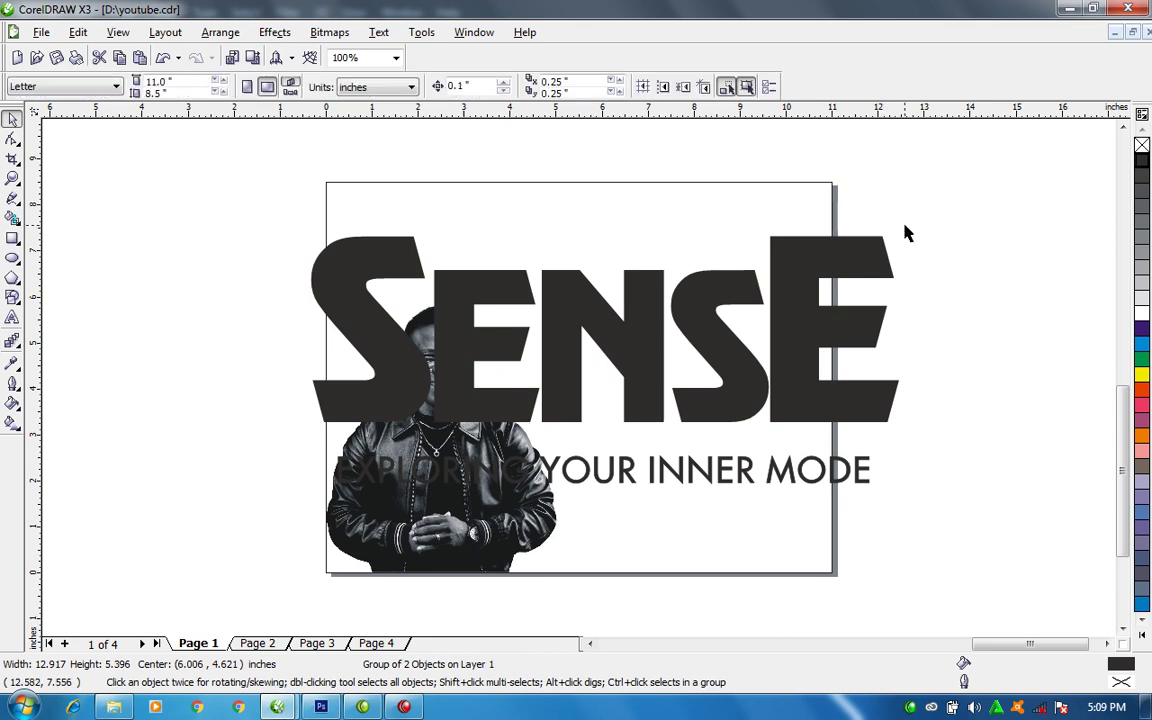
drag(904, 229, 729, 302)
Move the grayscale portrait toward the middle of the page and enlarge it to about 7.2 by 8.3 inches
click(460, 496)
drag(558, 483, 670, 437)
drag(685, 265, 766, 200)
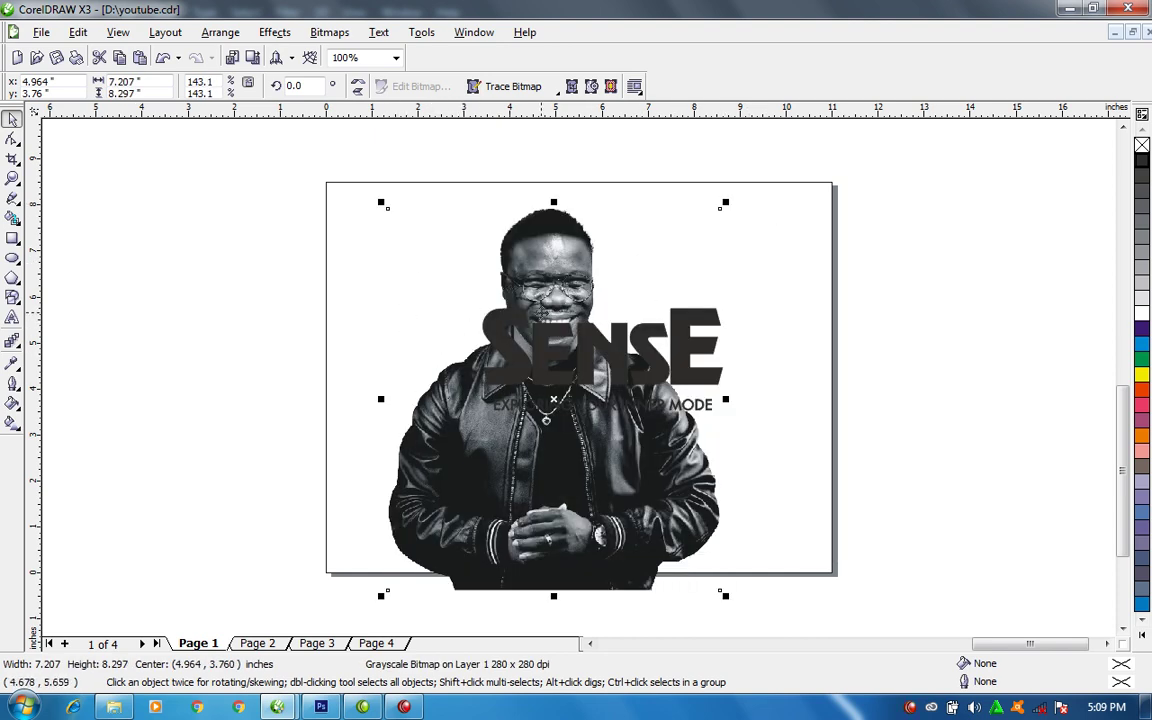
Bring the colour portrait onto the page over the grayscale one and scale it to about 8.2 by 10.8 inches
scroll(460, 345, down, 1)
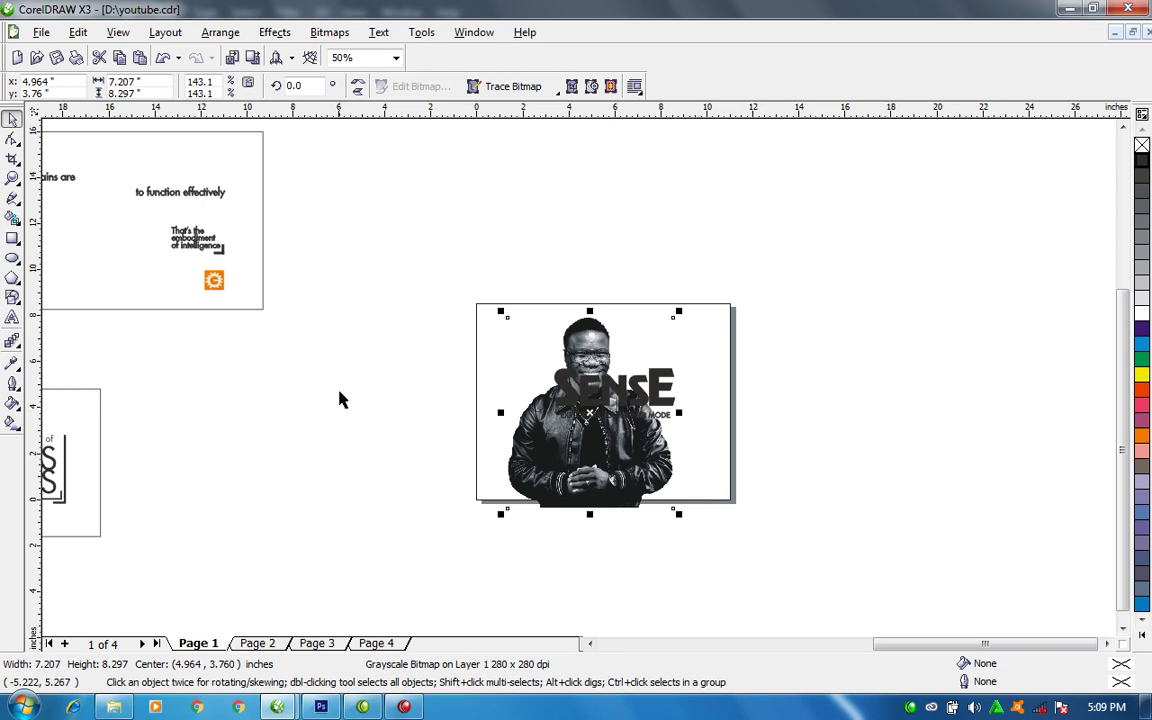
scroll(420, 410, down, 1)
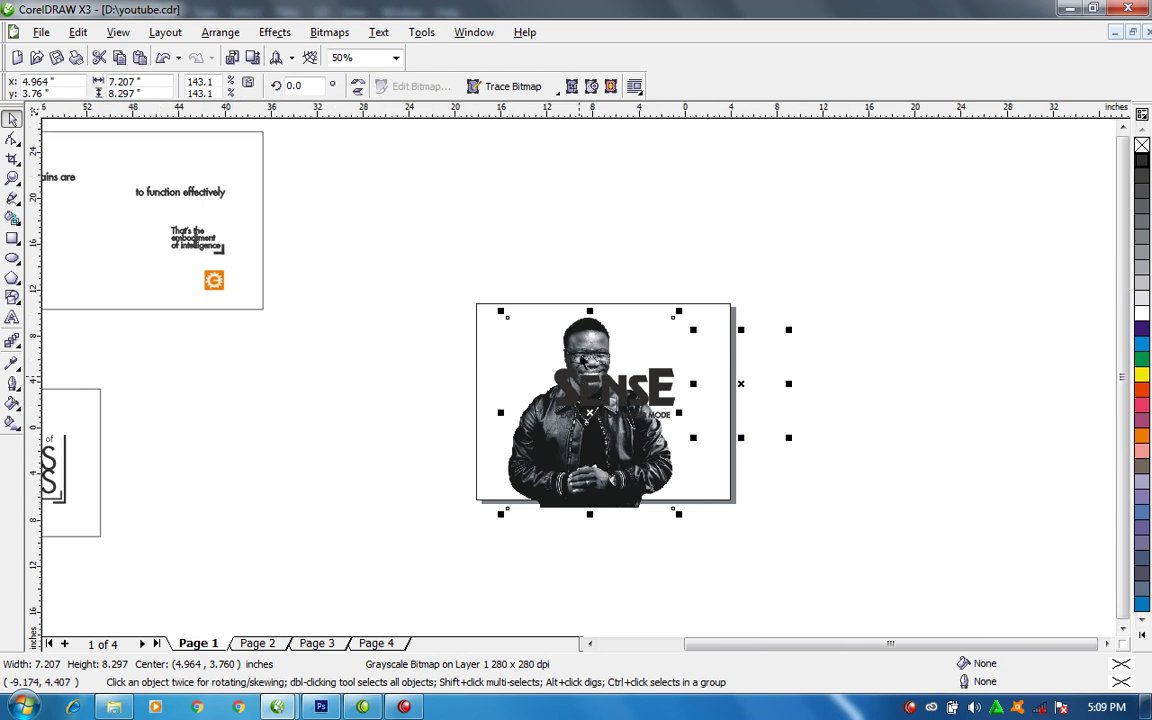
drag(215, 330, 760, 390)
key(F2)
drag(671, 309, 936, 520)
drag(521, 252, 707, 160)
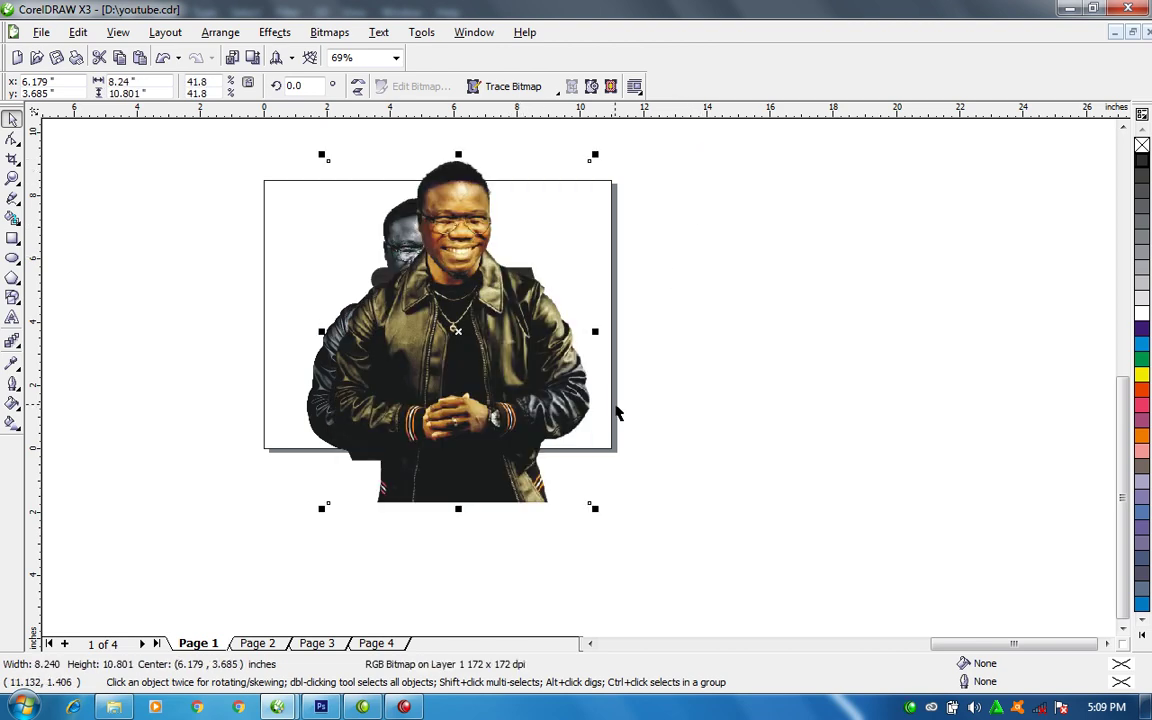
Export the selected colour portrait as youtuRRbe.psd to the Desktop at 300 dpi in RGB with a transparent background
key(ctrl+e)
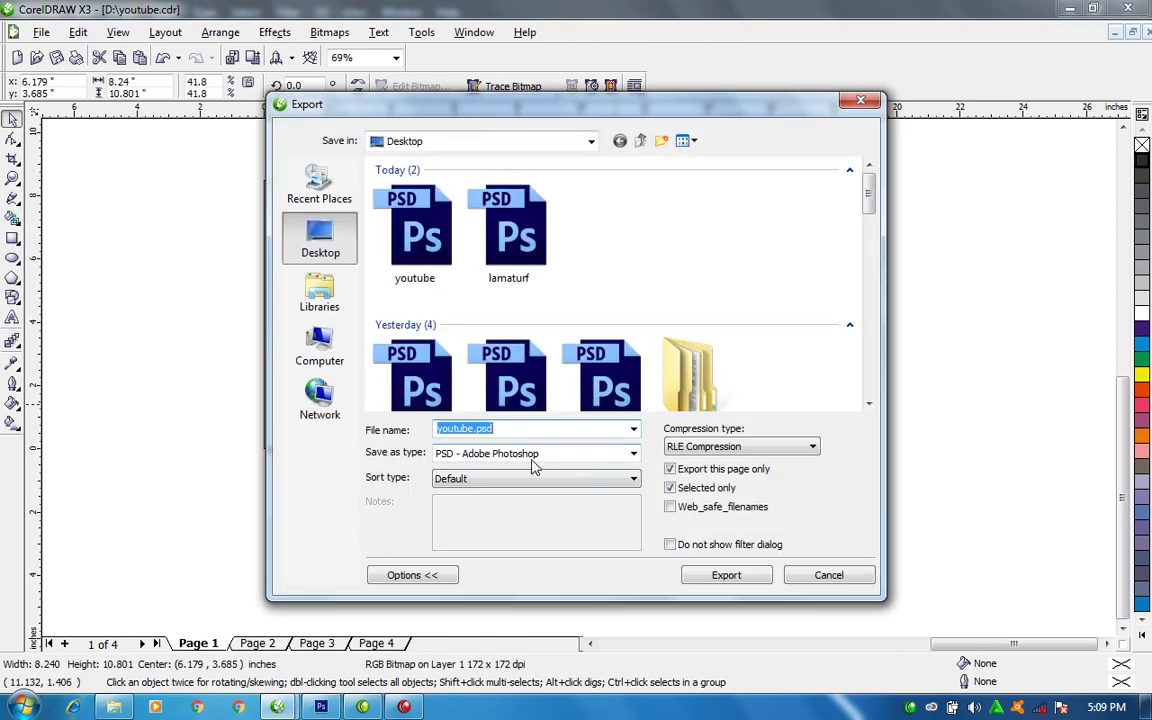
click(475, 428)
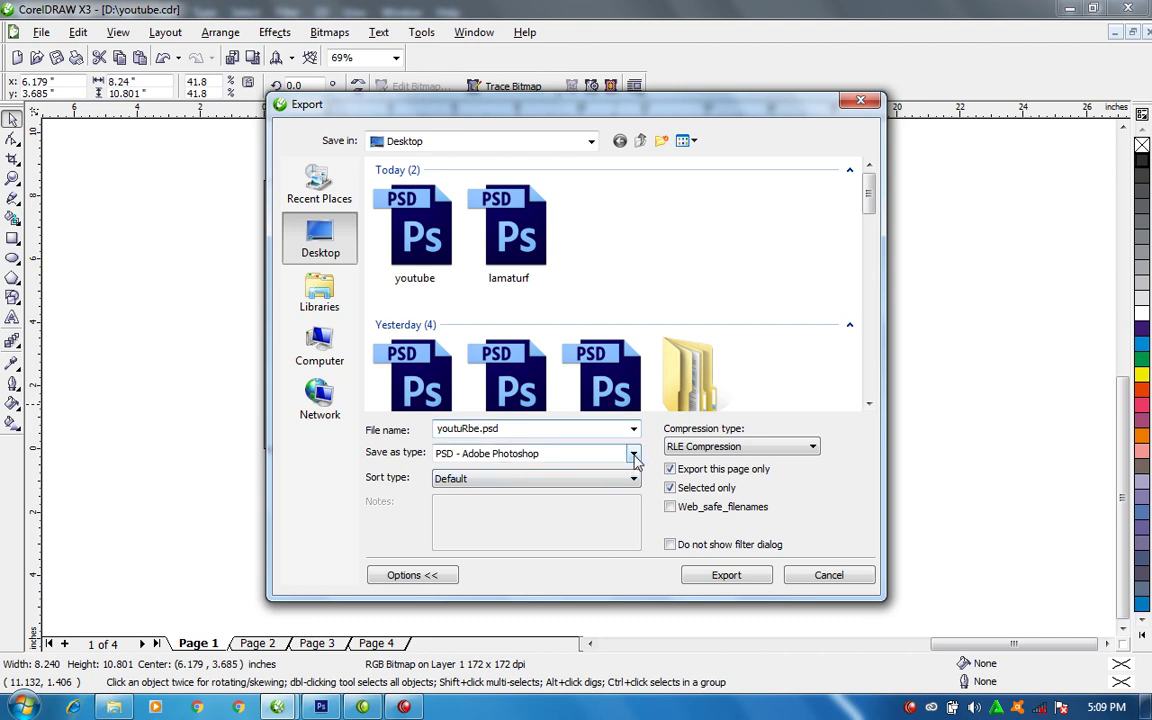
click(692, 575)
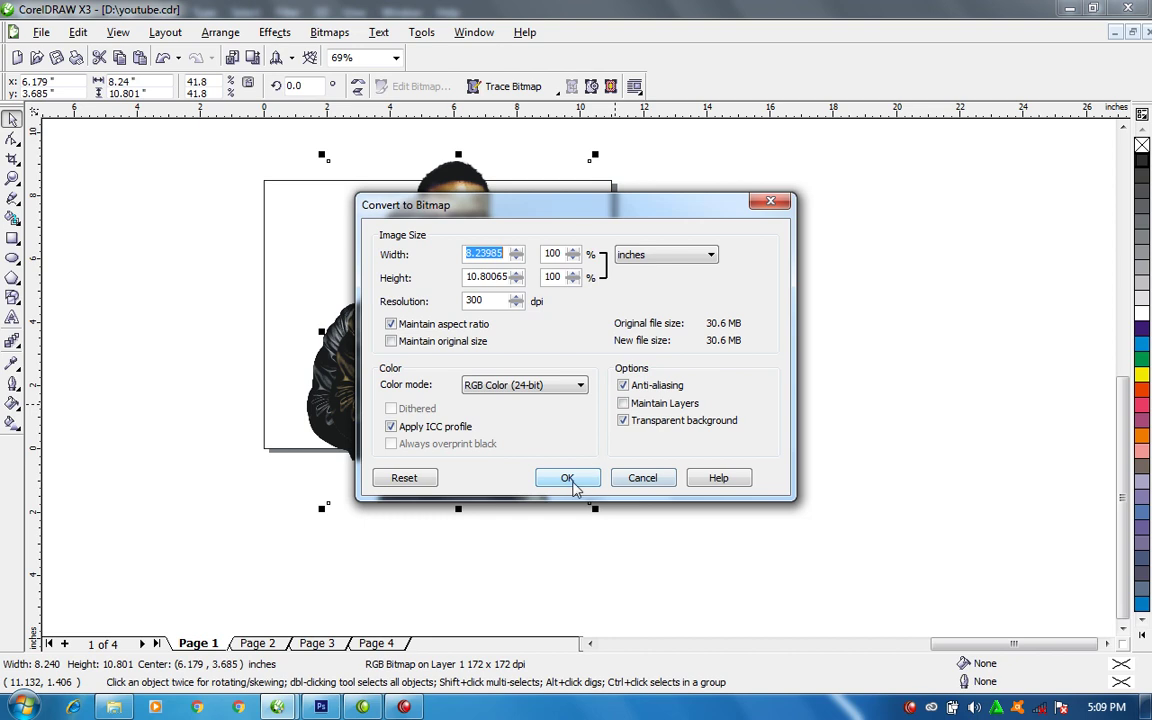
click(574, 484)
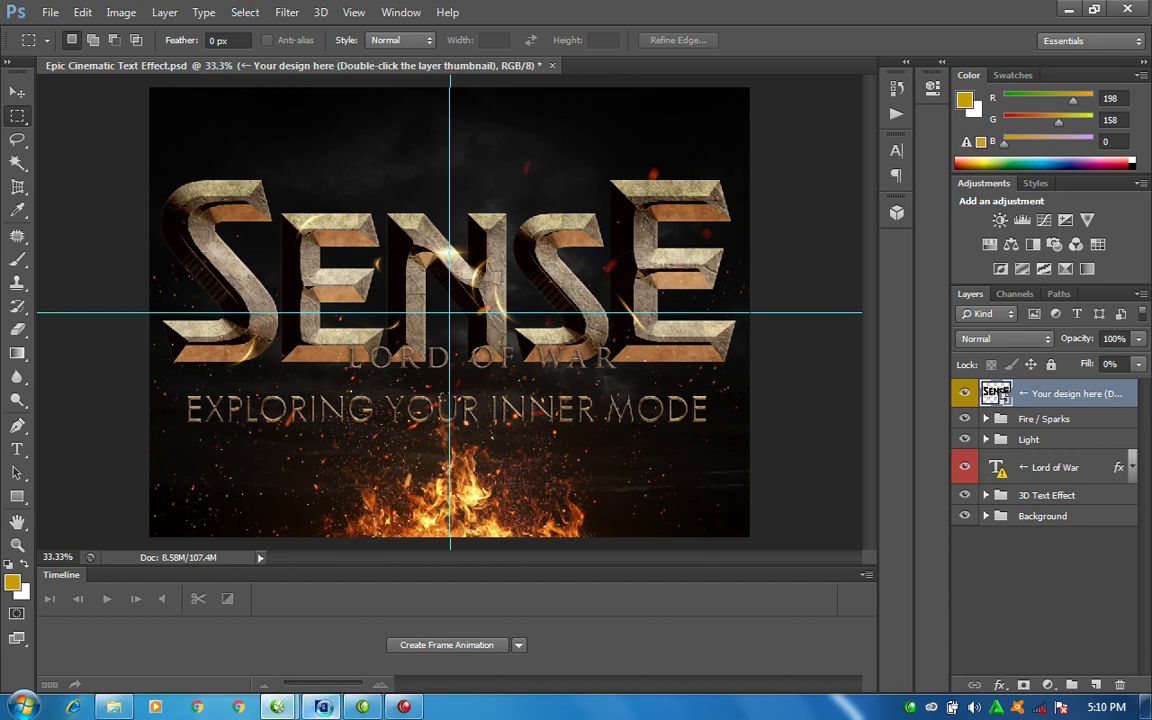
Switch to Epic Cinematic Text Effect.psd in Photoshop and hide the Lord of War text layer
mouse_move(321, 707)
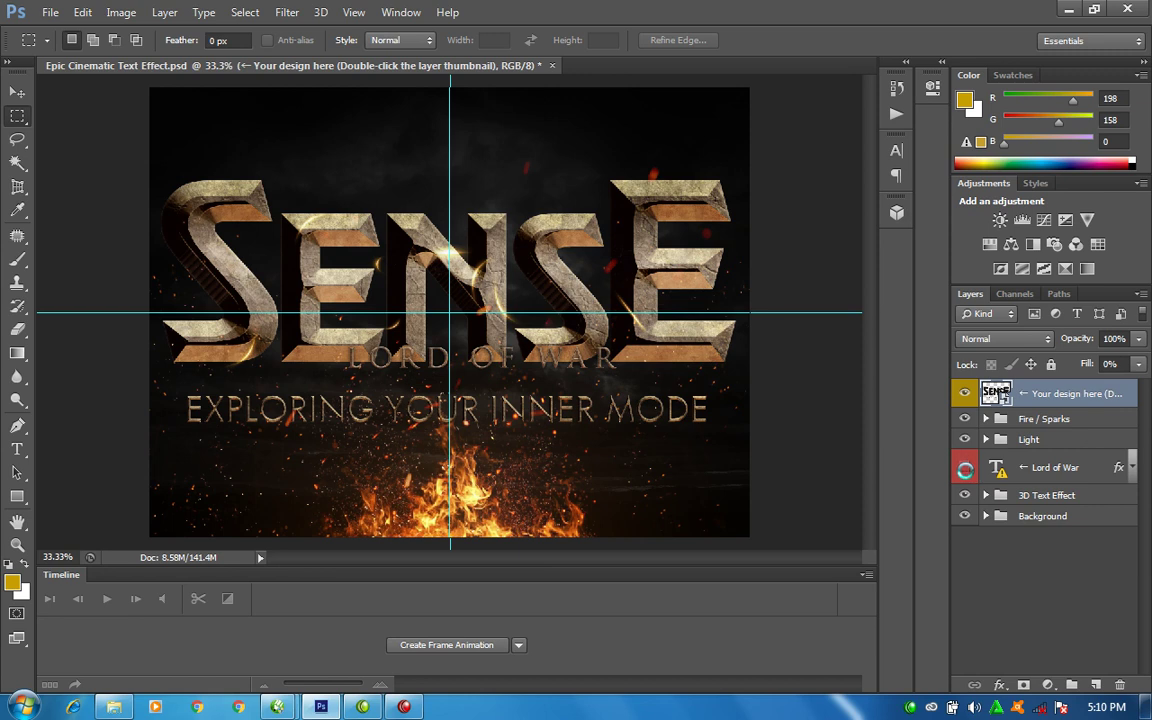
click(965, 467)
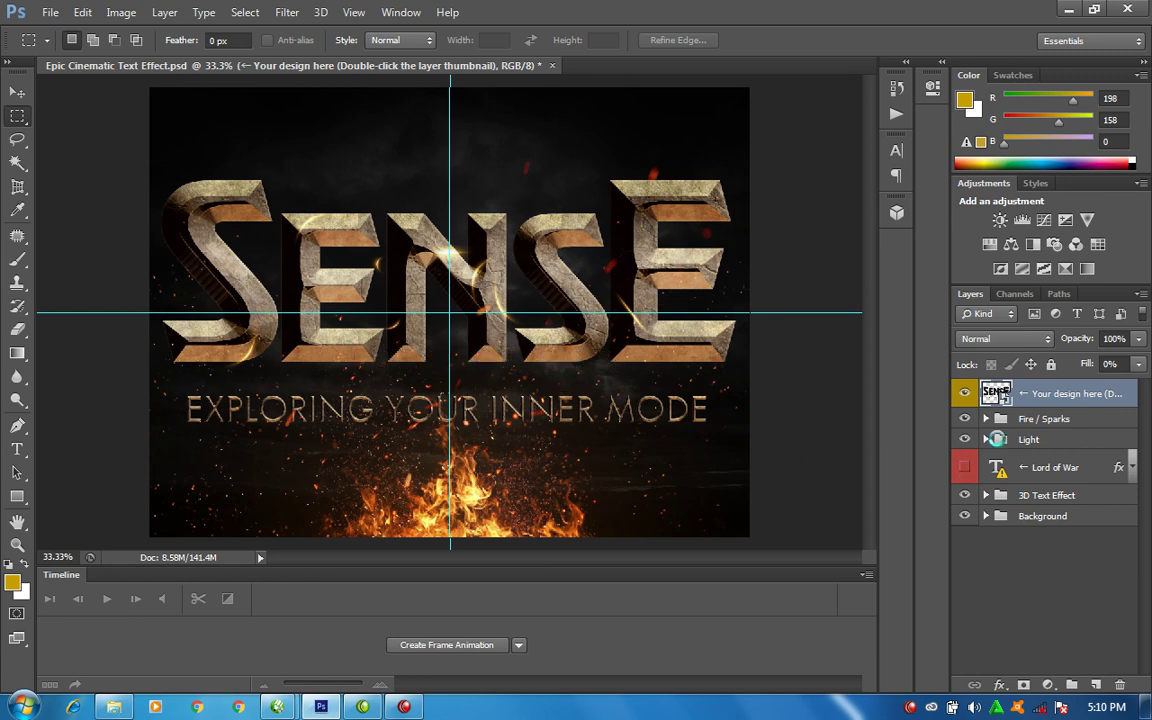
Shrink the design layer with the Fire / Sparks, Light and 3D Text Effect groups to nearly 60% and move them into the canvas's lower half
ctrl+click(1050, 418)
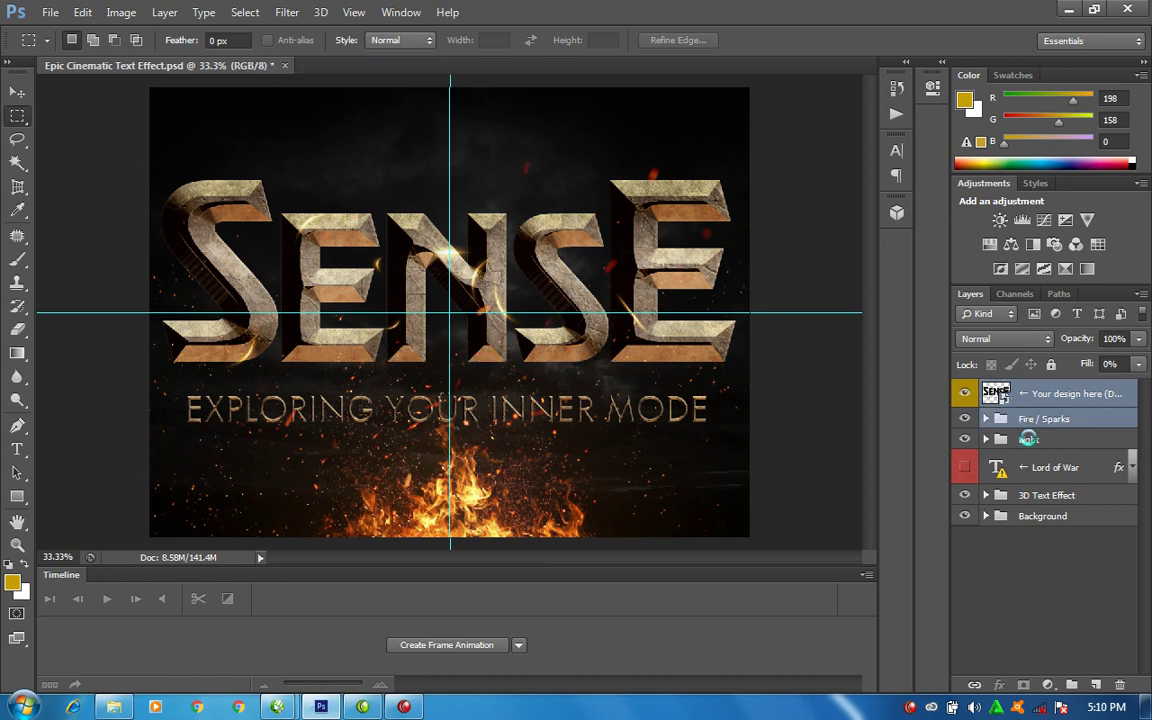
ctrl+click(1028, 438)
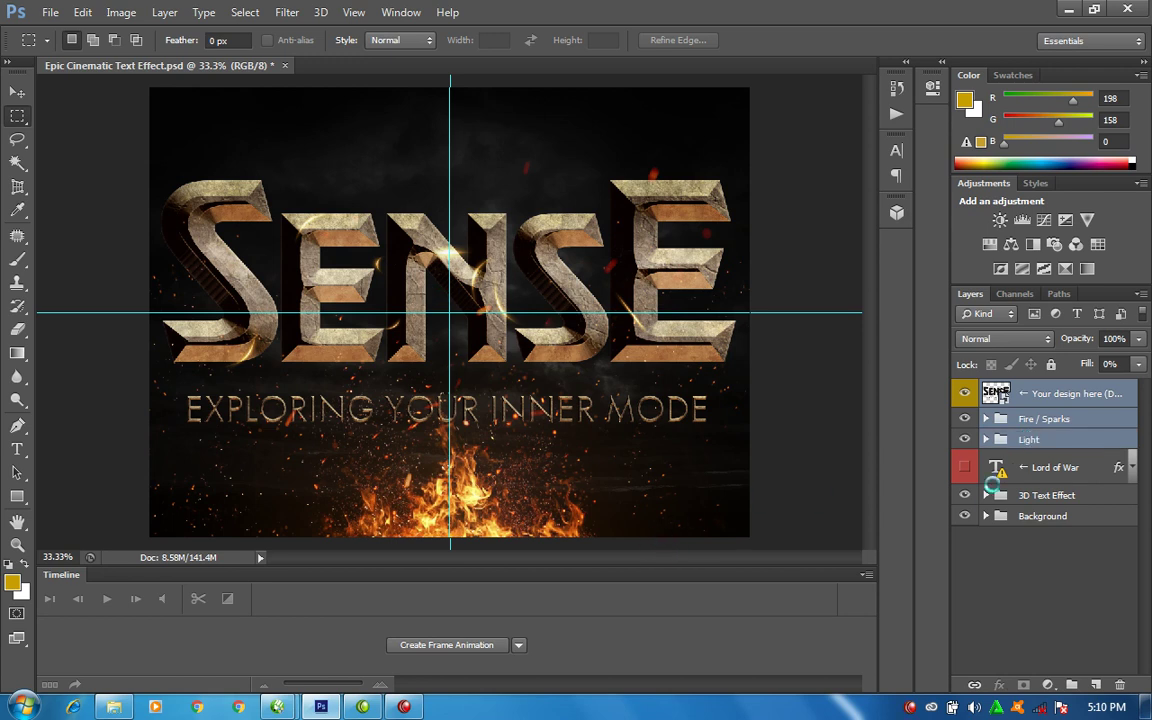
ctrl+click(1050, 495)
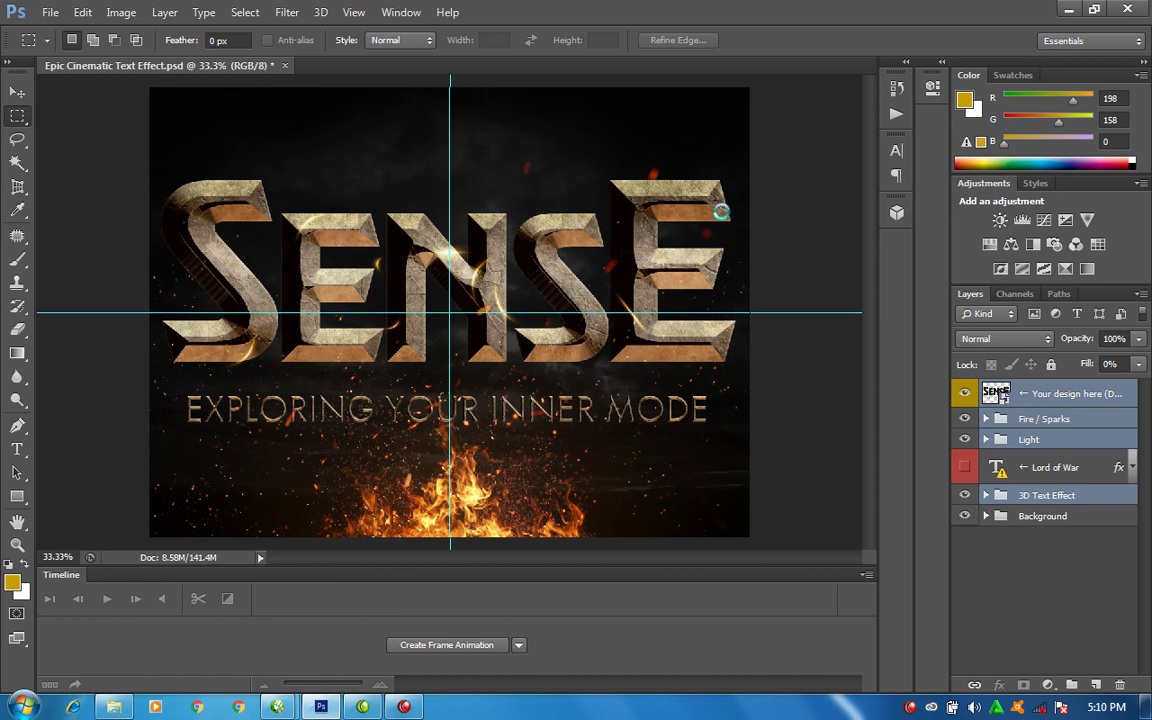
key(ctrl+t)
drag(751, 89, 631, 186)
drag(593, 268, 566, 372)
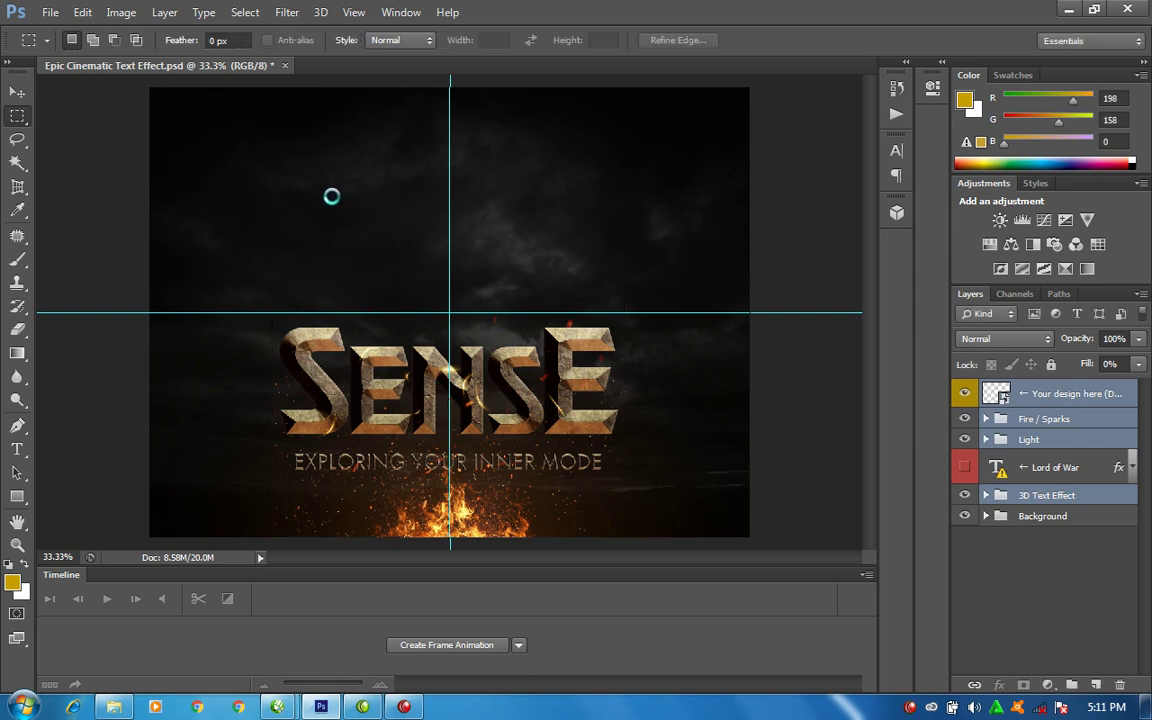
Place the exported portrait youtuRRbe.psd into the document and commit it at its default size
click(49, 12)
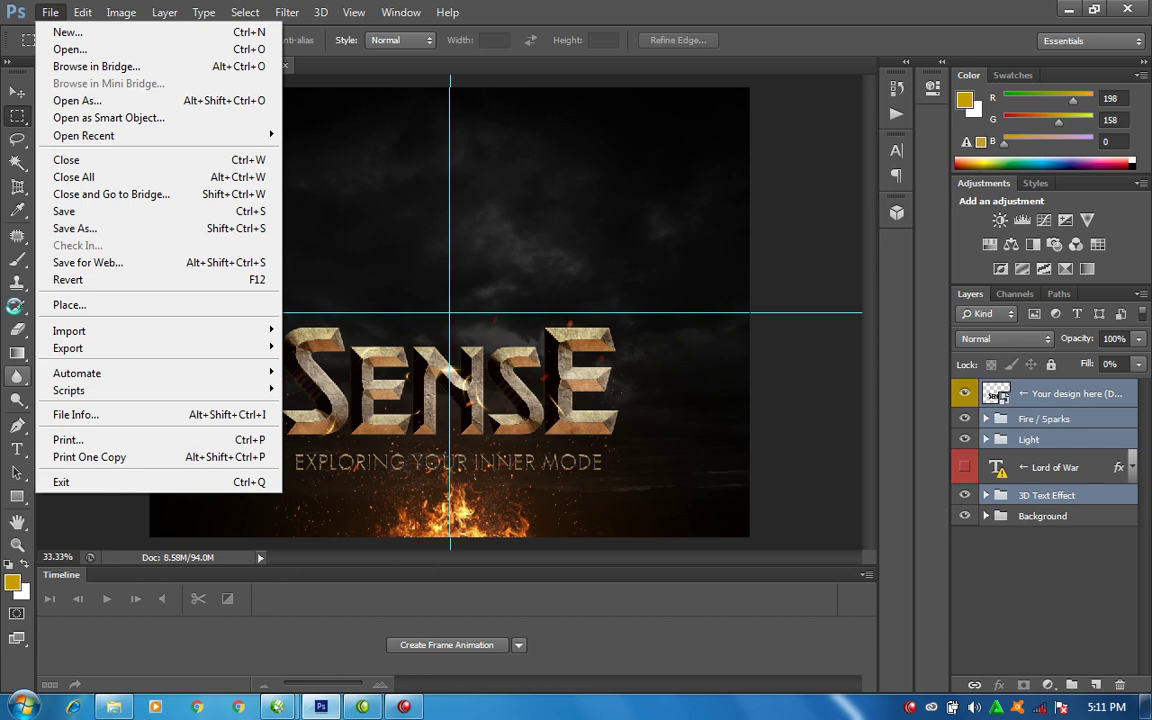
click(68, 303)
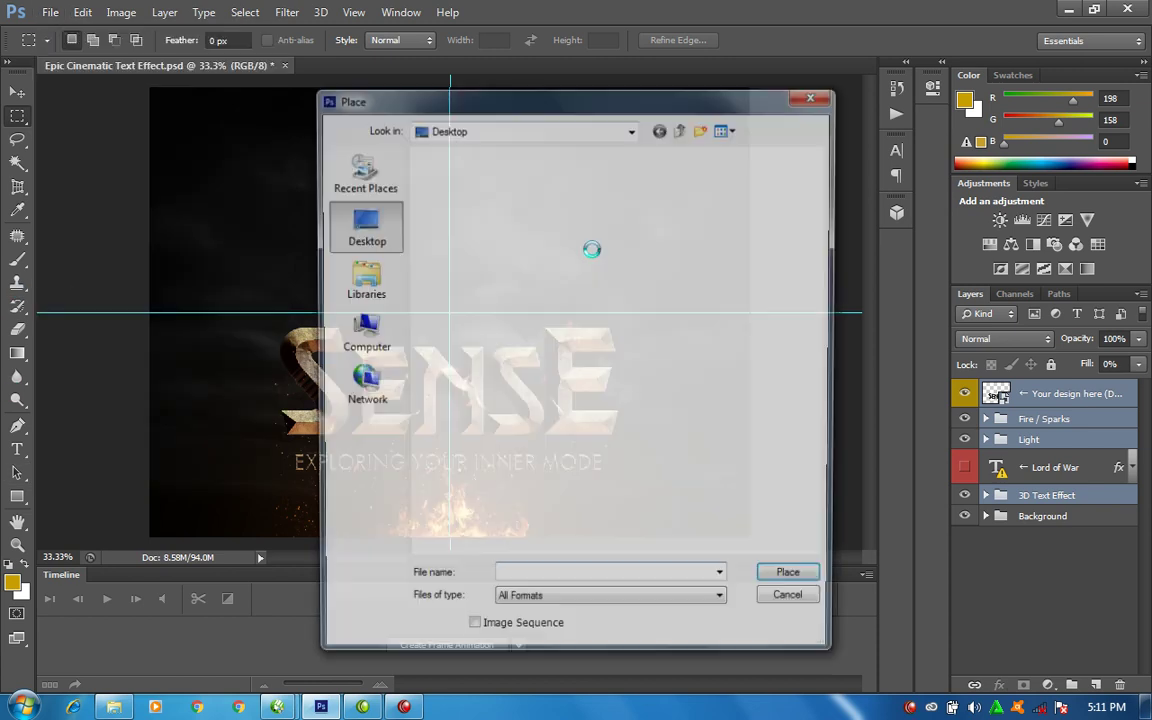
key(Escape)
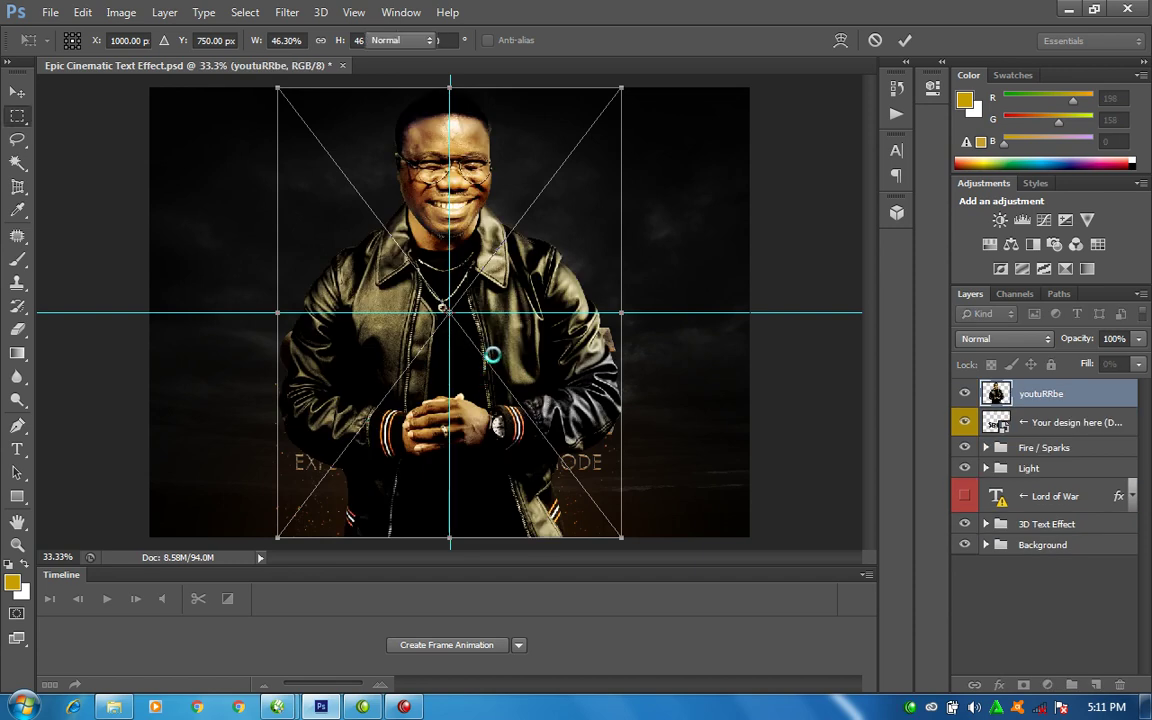
key(Return)
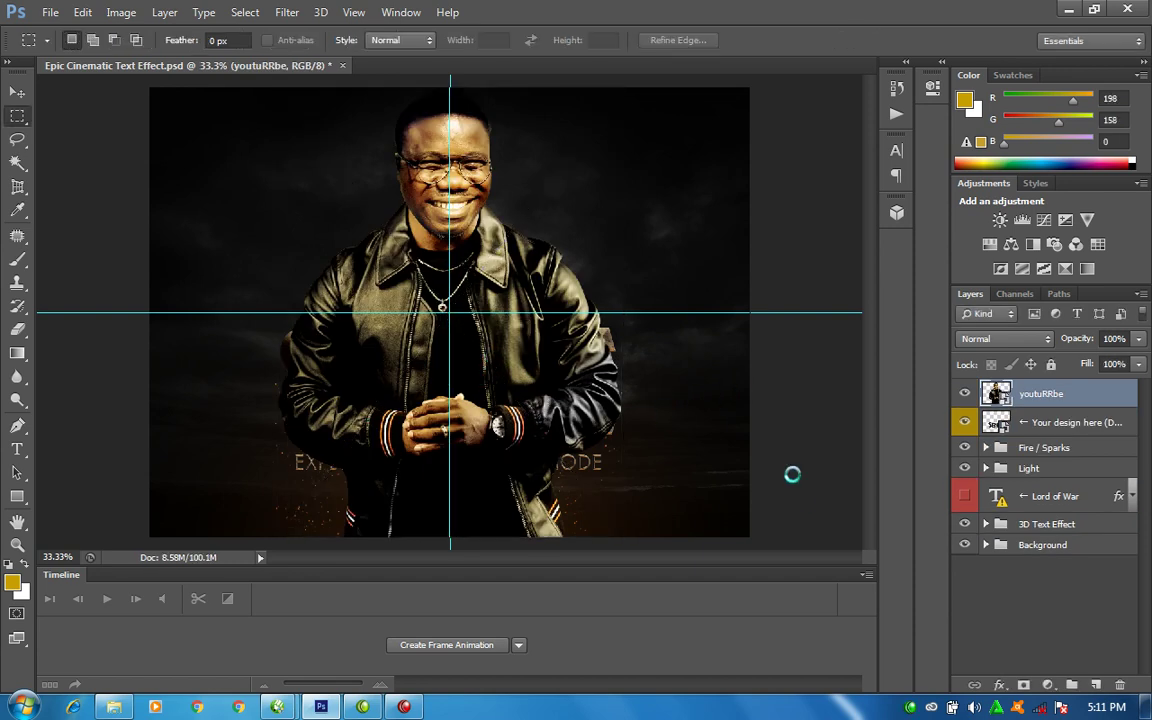
Move the youtuRRbe portrait layer down the stack so it sits directly below the 3D Text Effect group
key(ctrl+bracketleft)
key(ctrl+bracketleft)
key(ctrl+bracketleft)
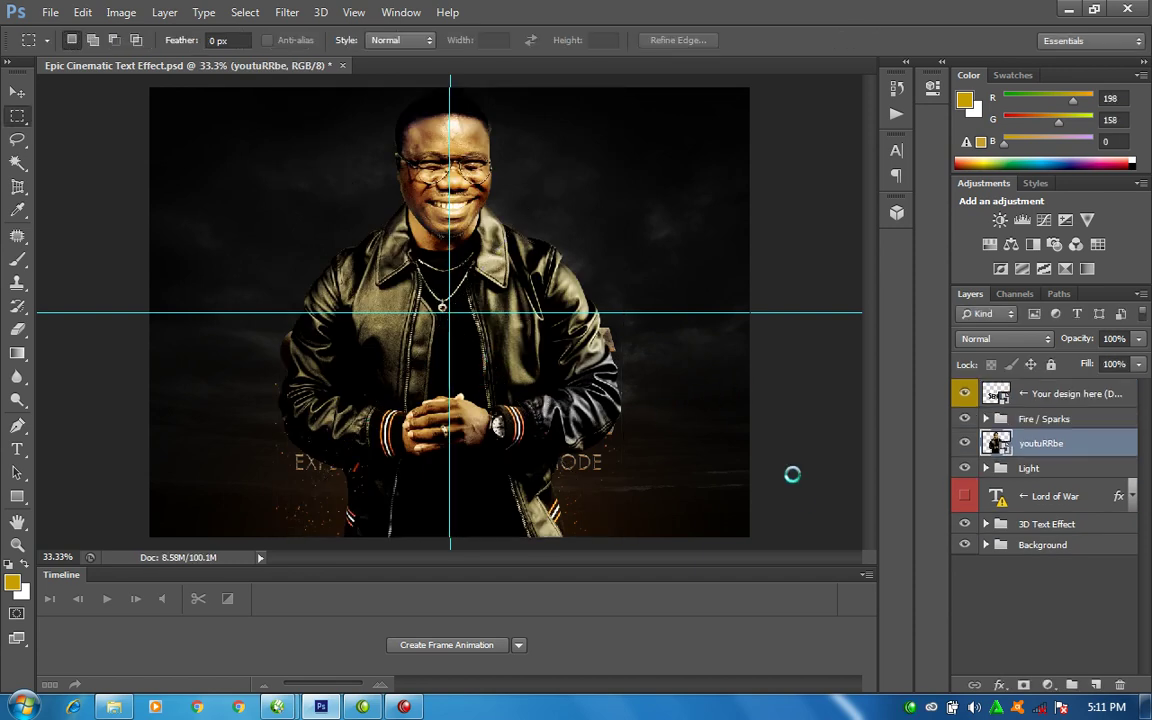
key(ctrl+bracketleft)
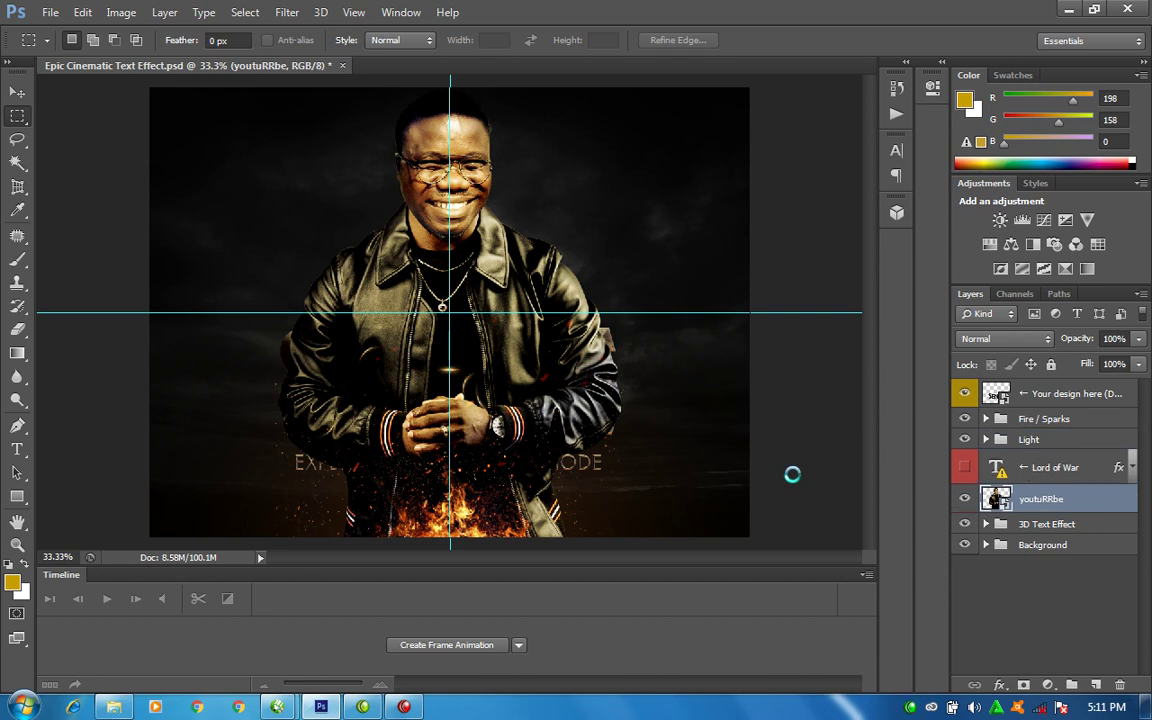
key(ctrl+bracketleft)
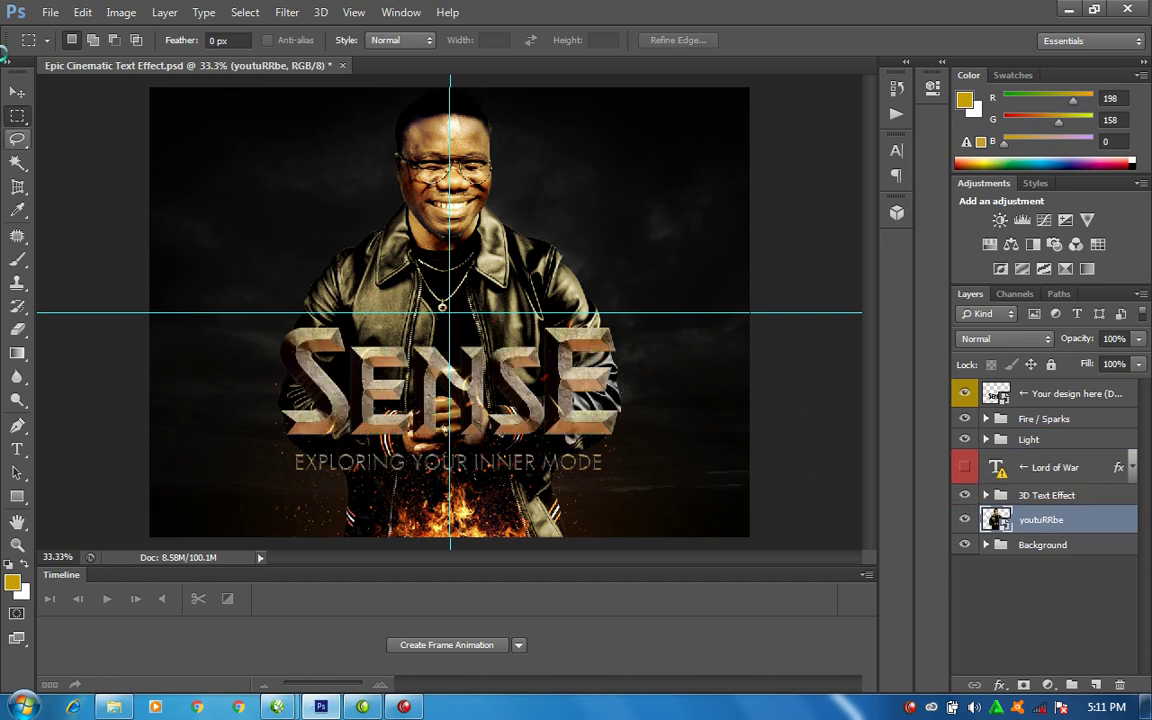
Scale the portrait to about 28.5% and raise it to Y 592 px so the hands sit just above the SENSE lettering
click(14, 89)
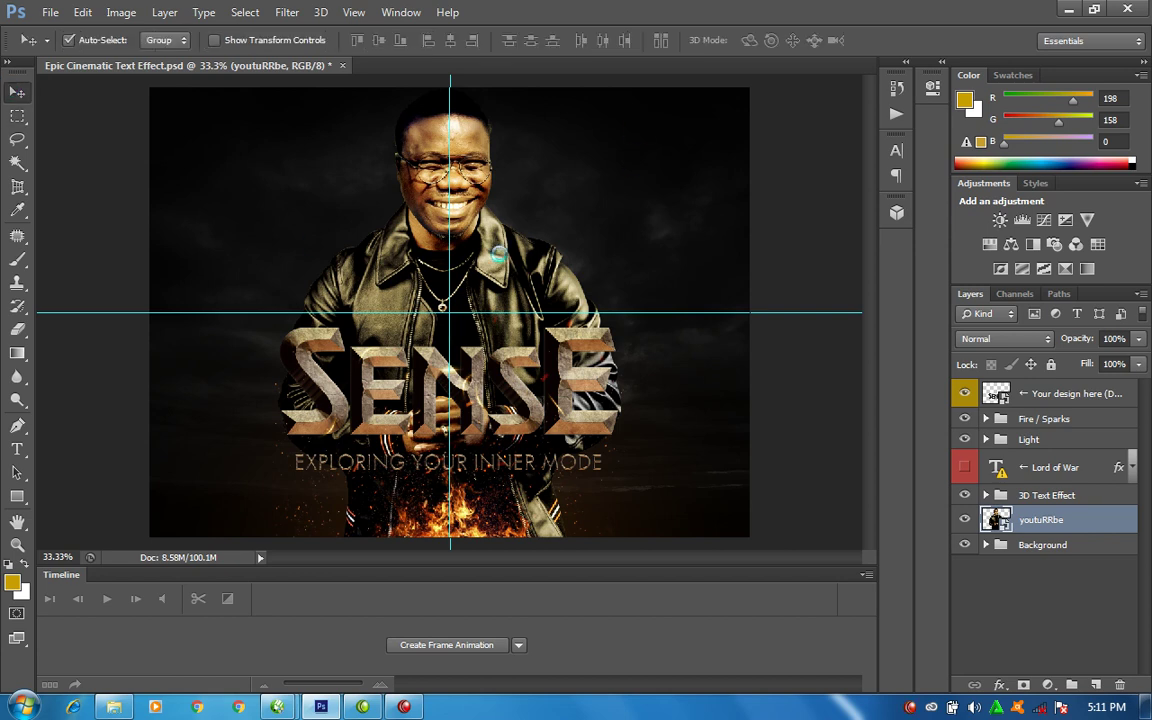
key(ctrl+t)
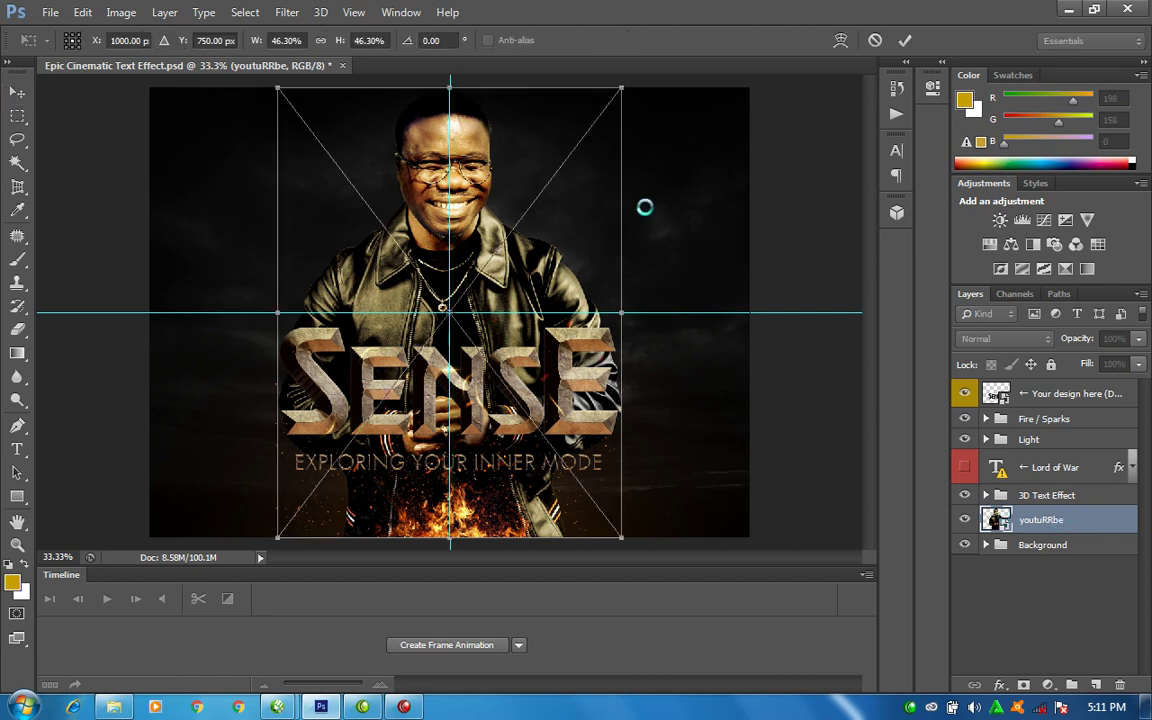
drag(601, 155, 586, 201)
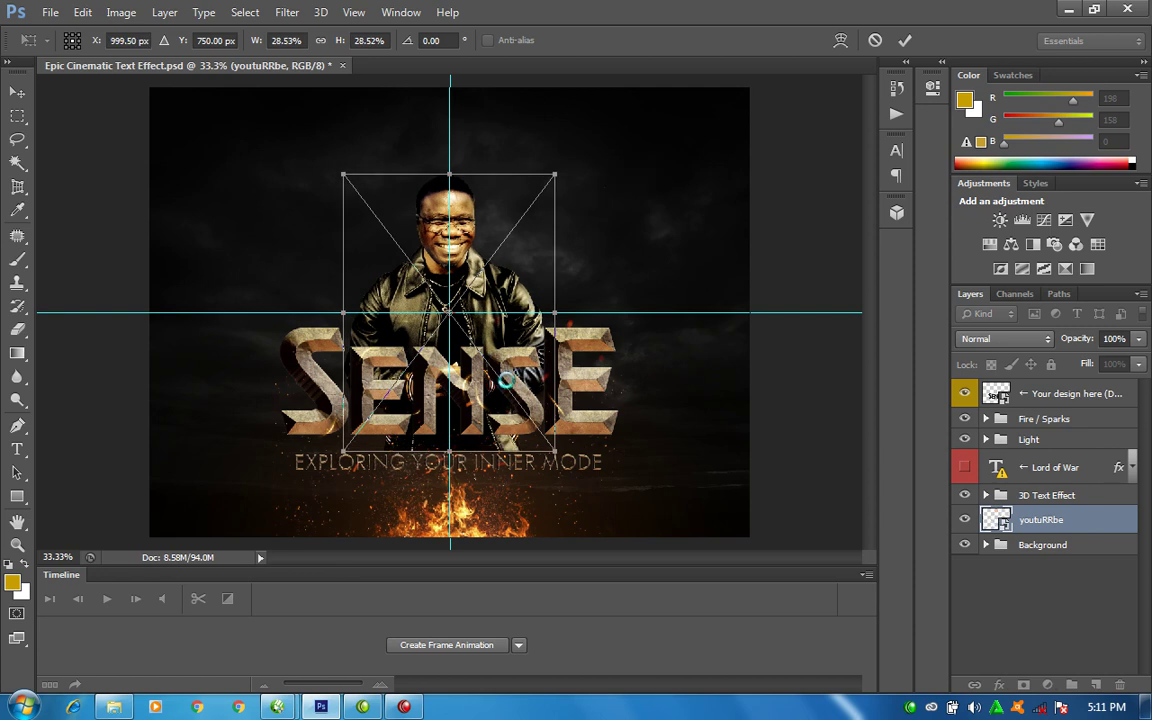
drag(527, 261, 528, 245)
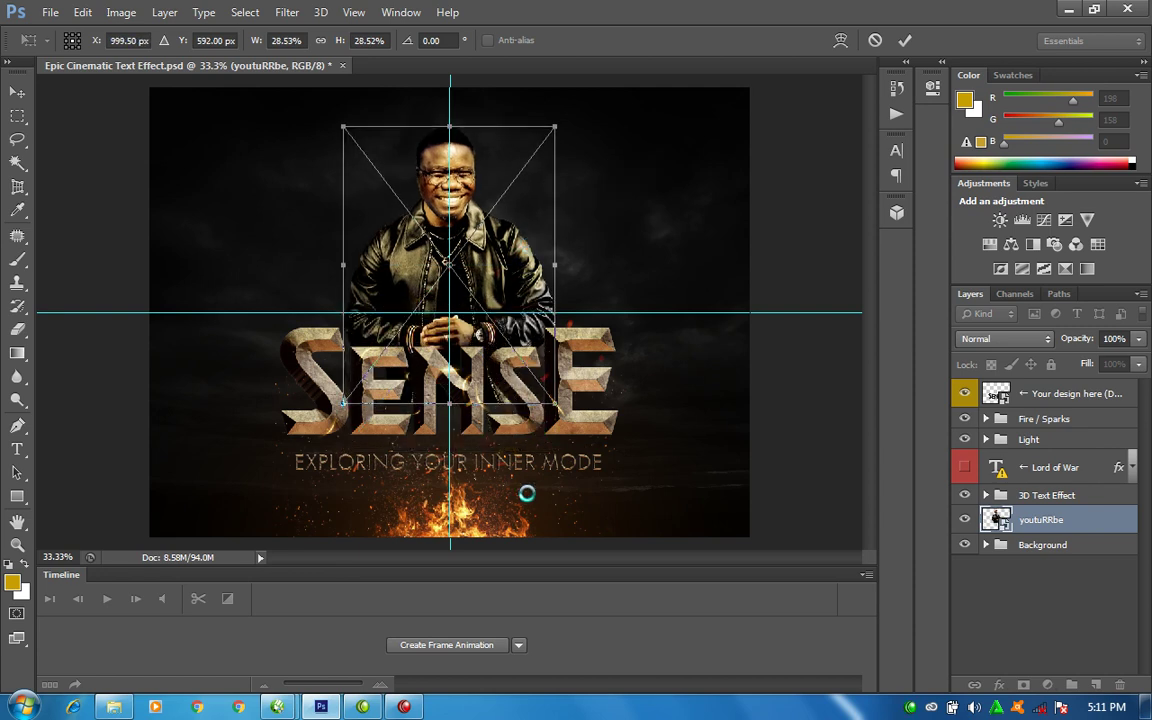
key(Return)
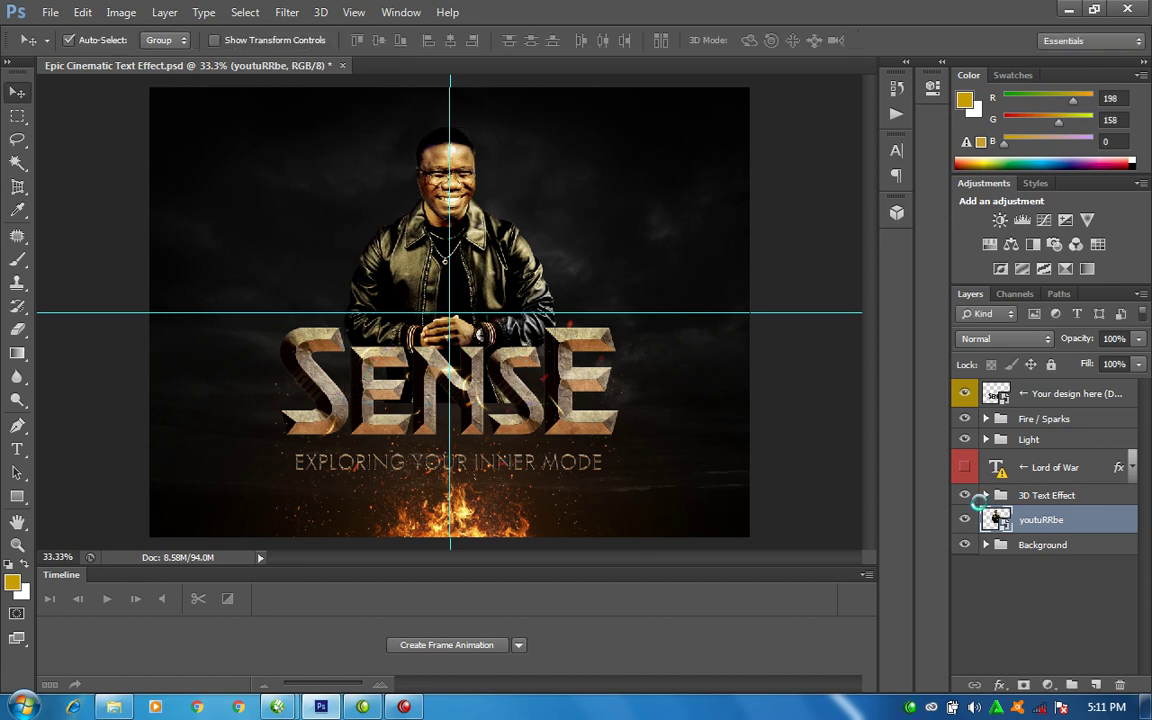
Duplicate the Light group and enlarge the copy to about 216% around its centre
click(1056, 496)
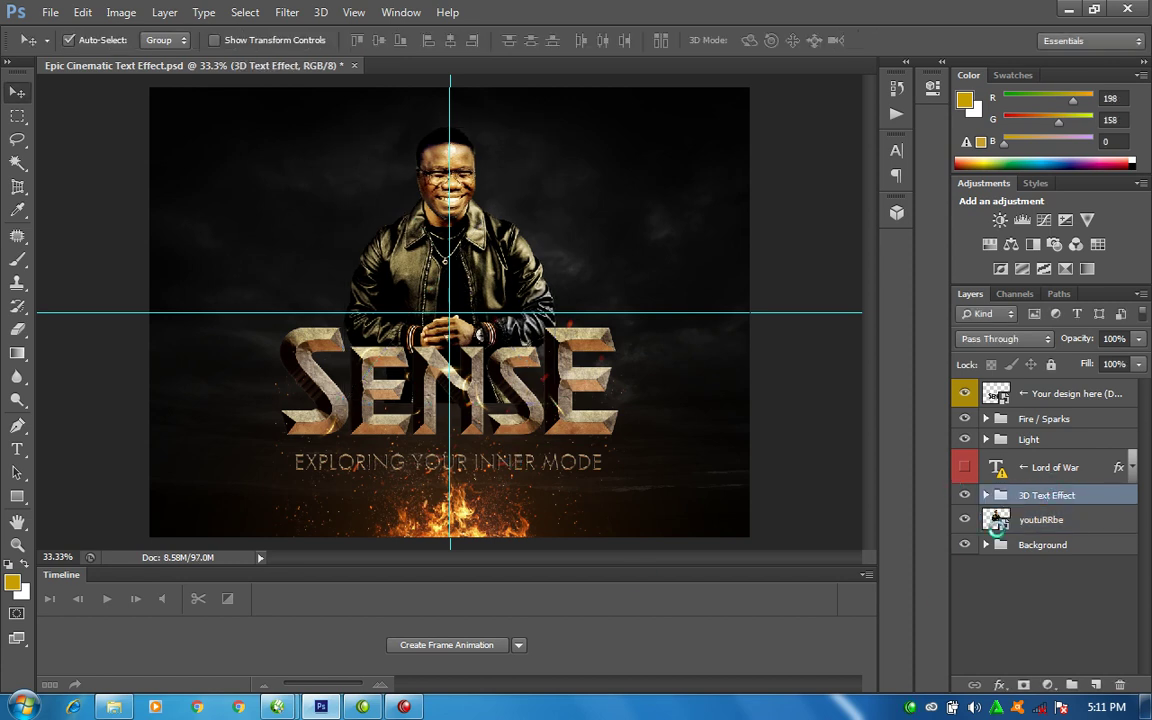
click(1030, 439)
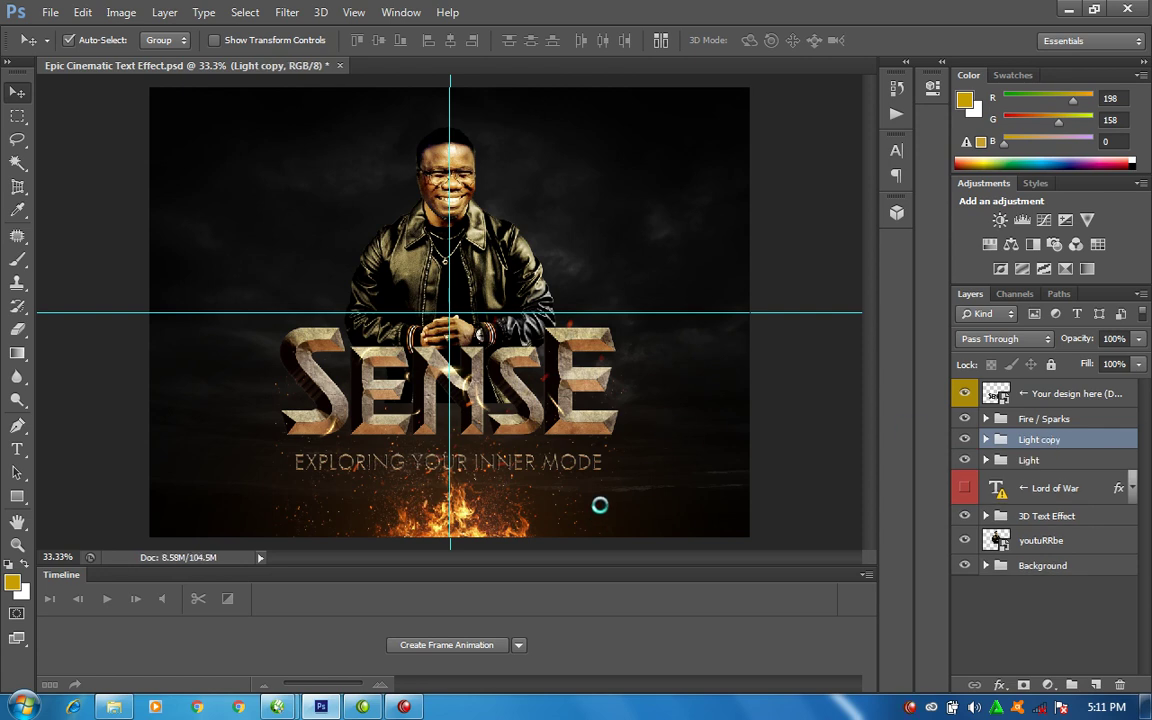
key(ctrl+t)
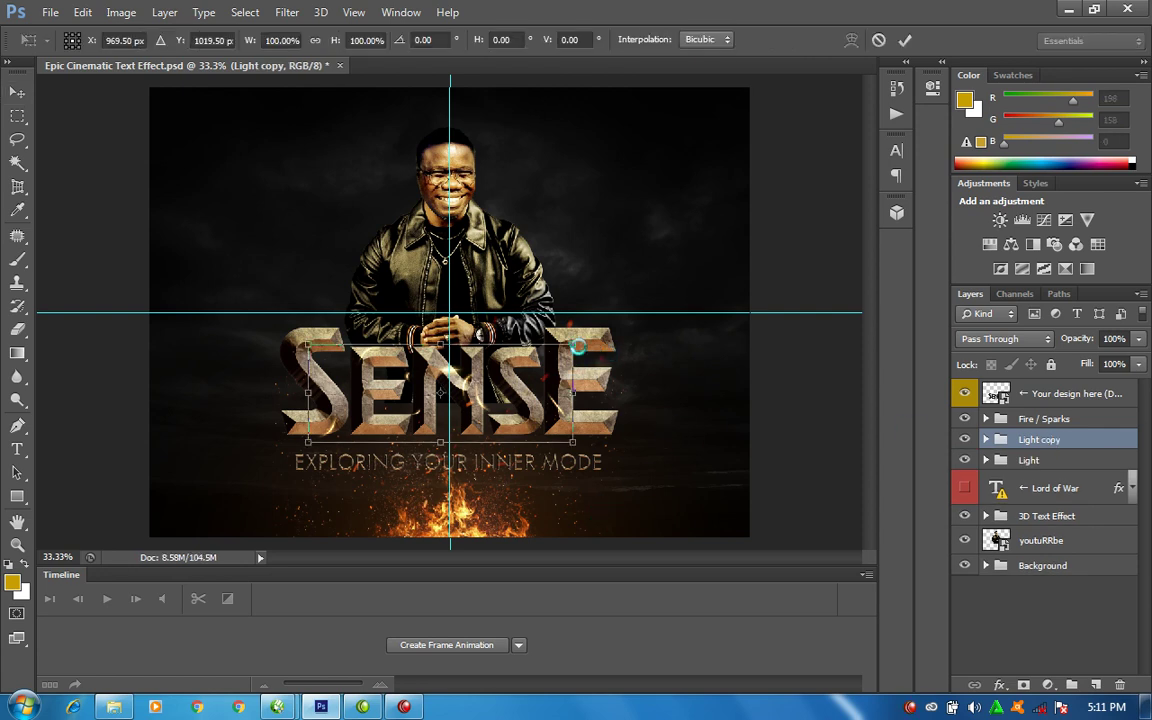
drag(570, 348, 719, 264)
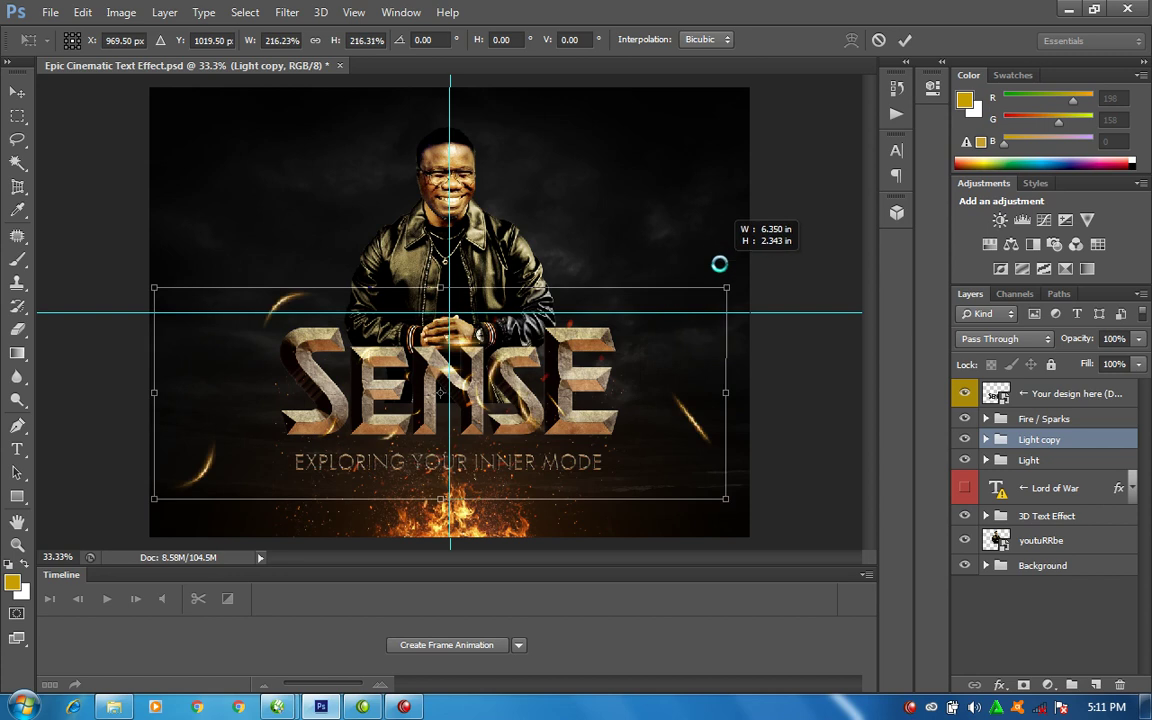
key(Return)
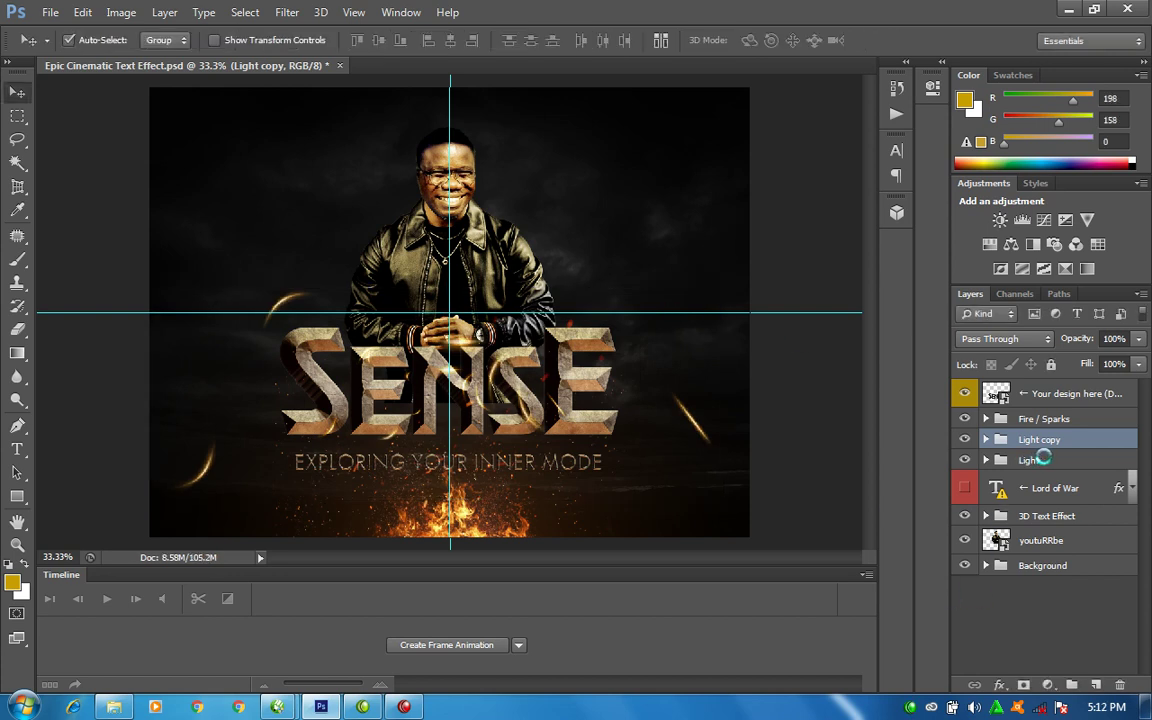
Duplicate the Fire / Sparks group, enlarge the copy to about 185%, and duplicate that enlarged copy twice
click(1040, 459)
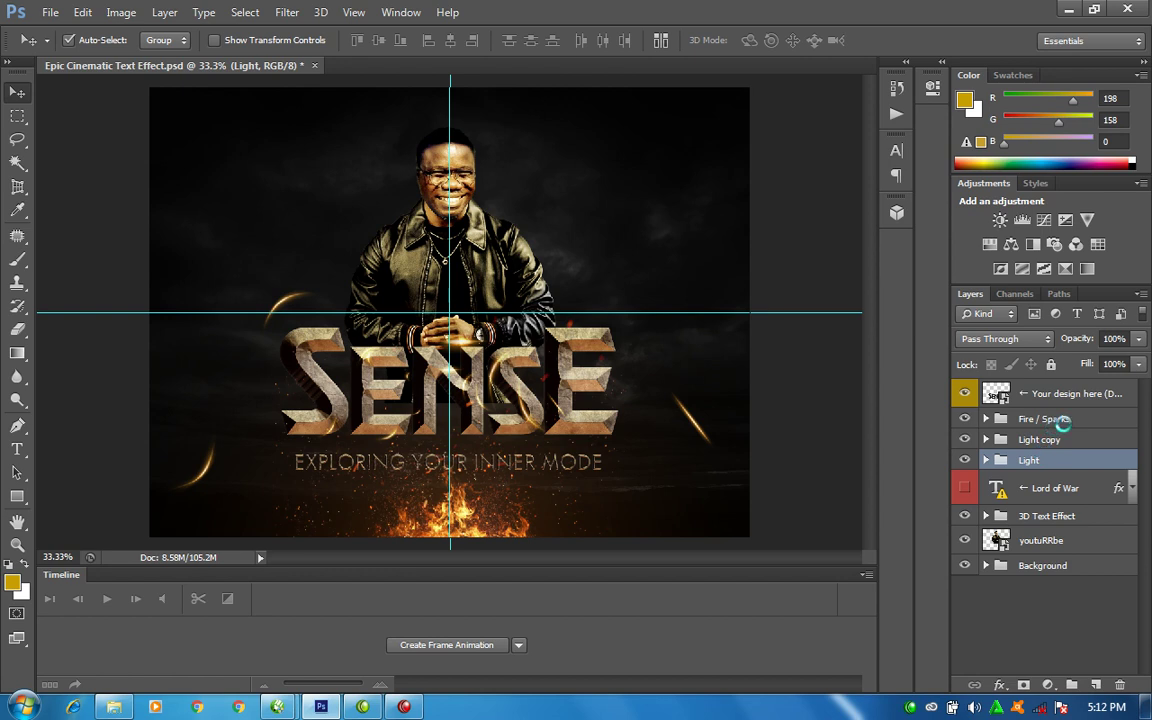
click(1058, 419)
key(ctrl+j)
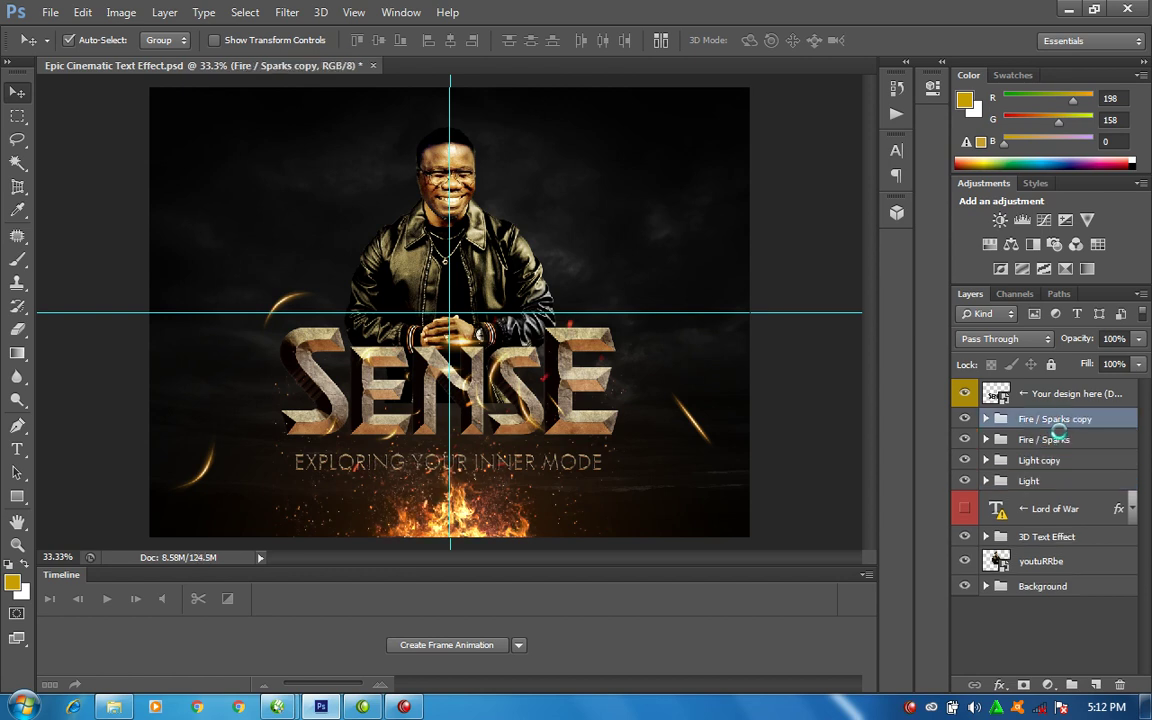
key(ctrl+t)
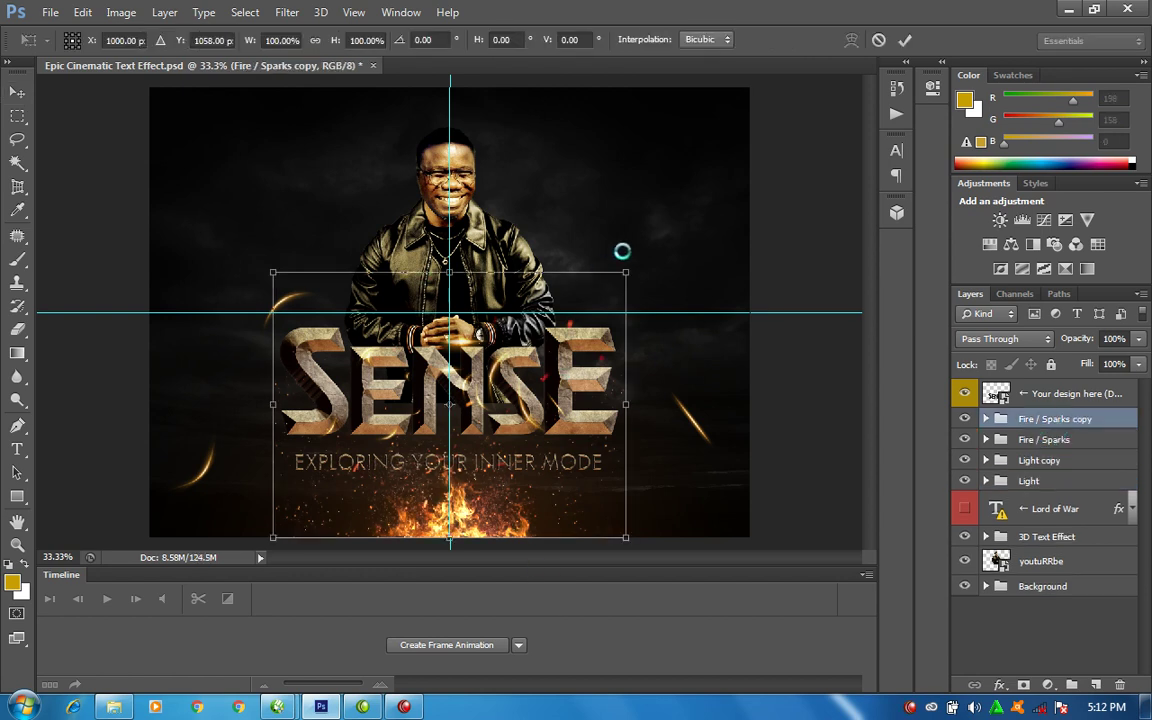
drag(625, 267, 787, 171)
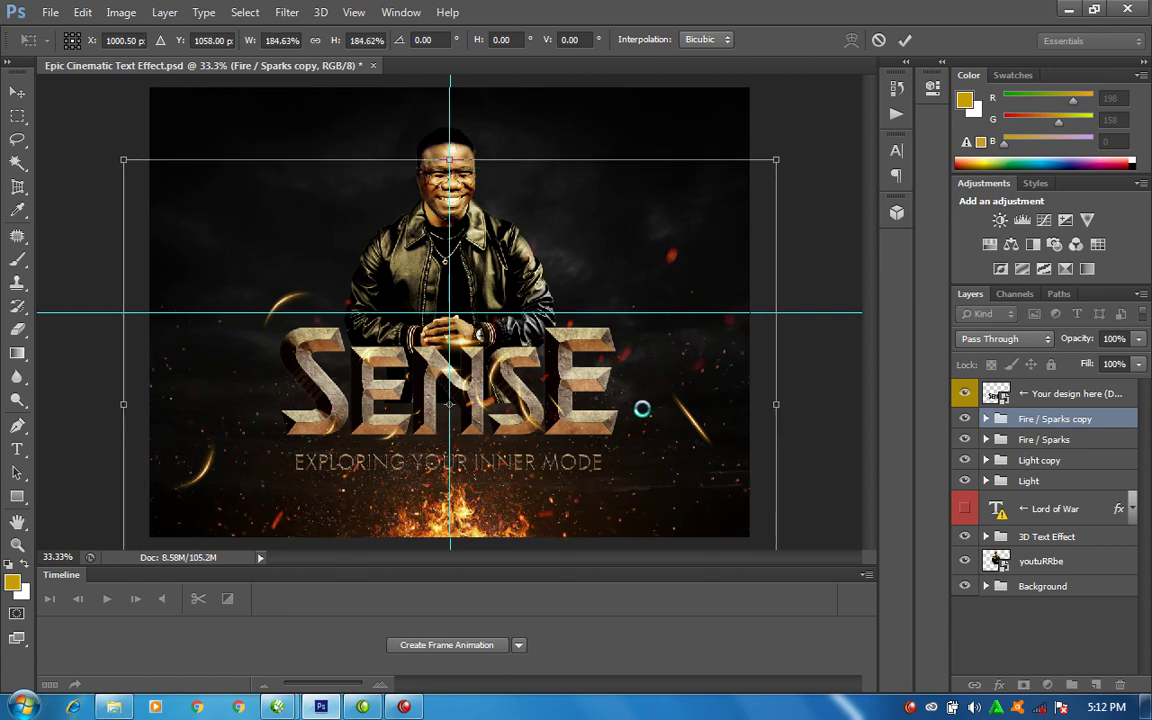
key(Return)
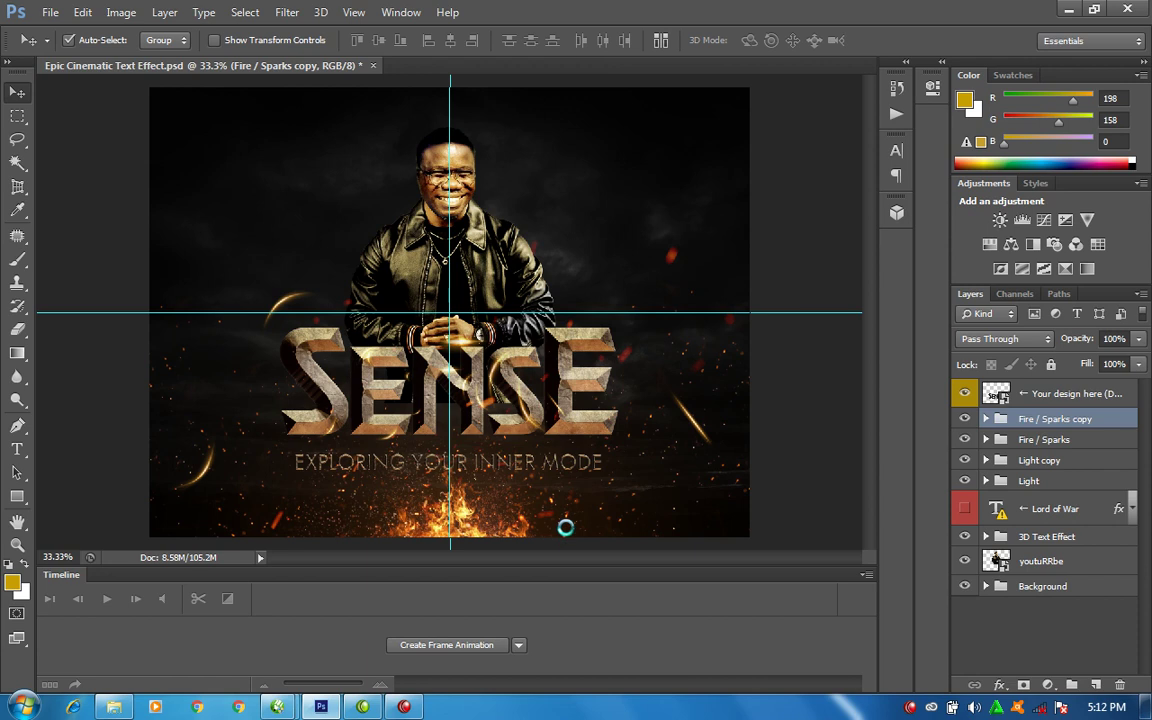
key(ctrl+j)
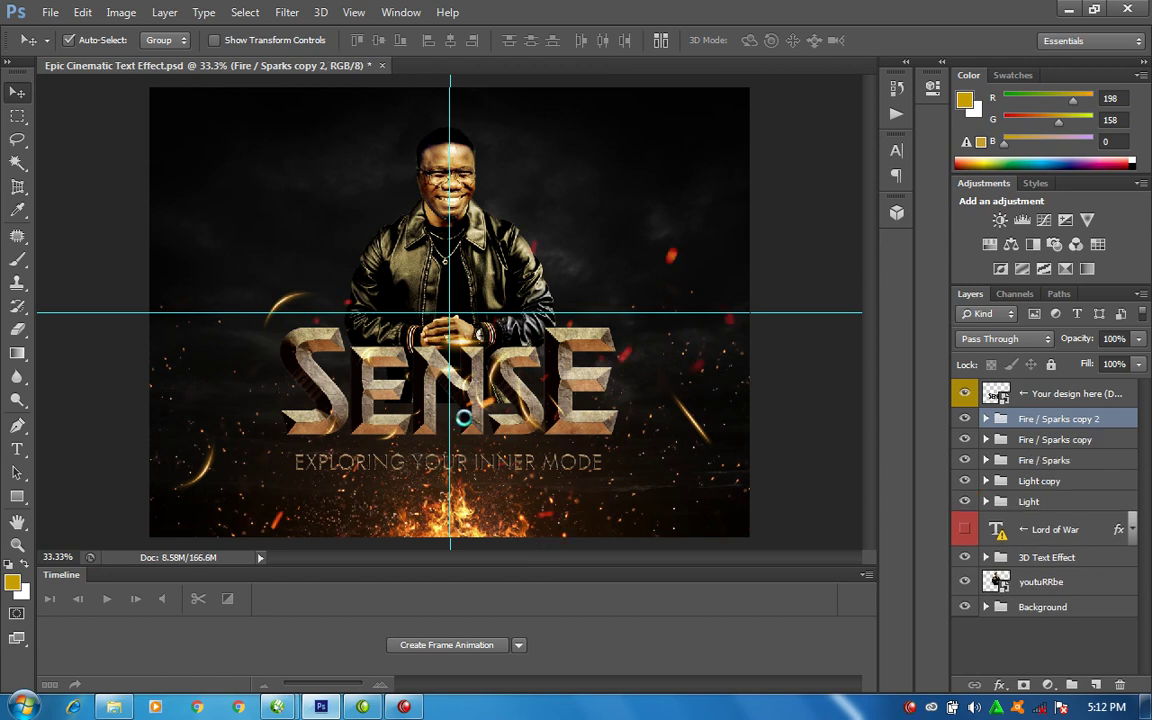
key(ctrl+j)
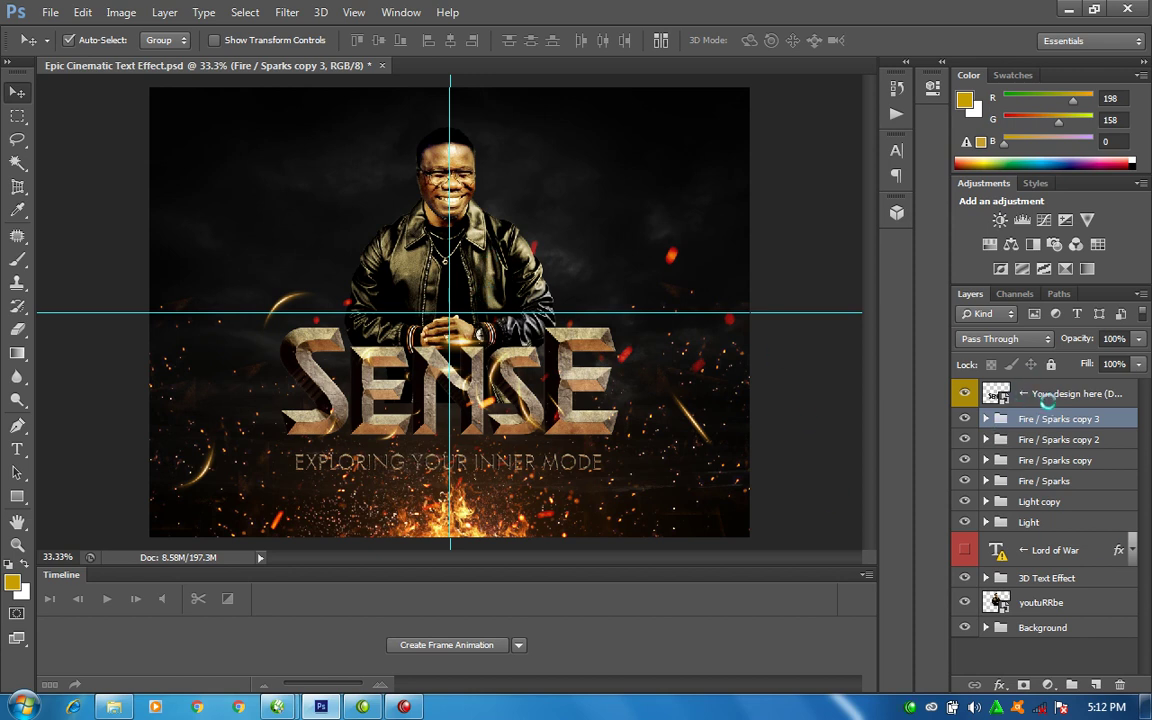
Rasterize the youtuRRbe portrait layer and add a layer mask to it
right_click(990, 602)
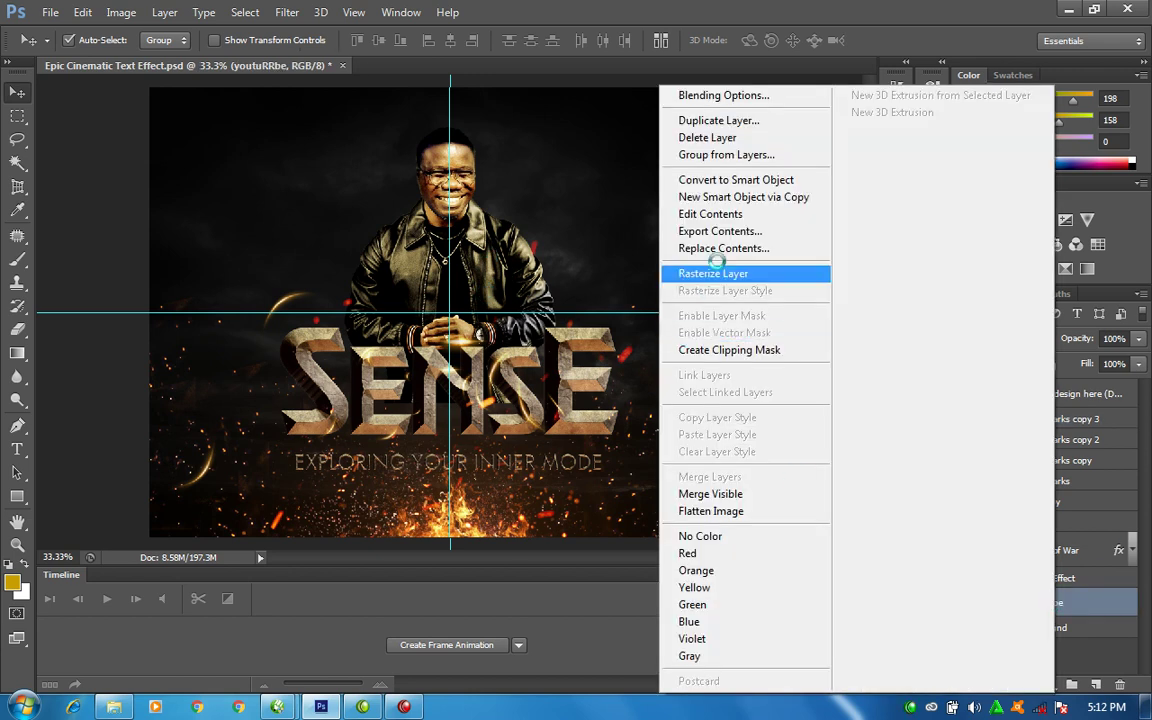
click(712, 273)
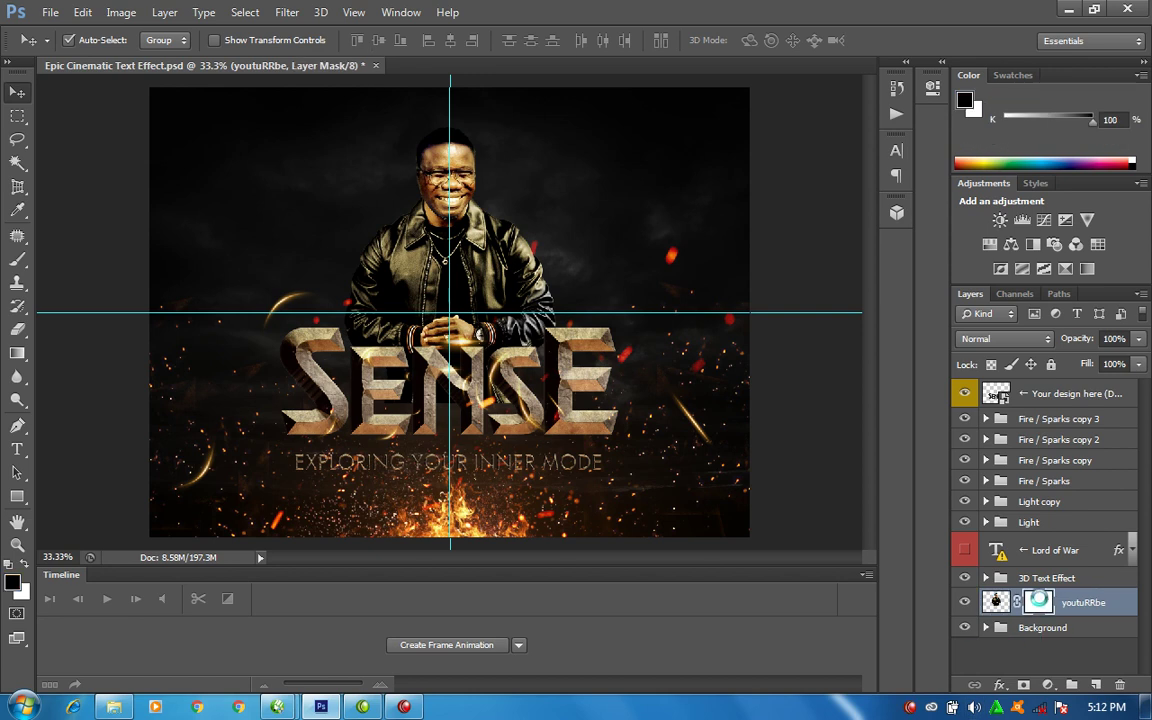
Mask out the portrait's lower body behind the SENSE lettering with a 232 px black brush at 100% opacity and flow
key(b)
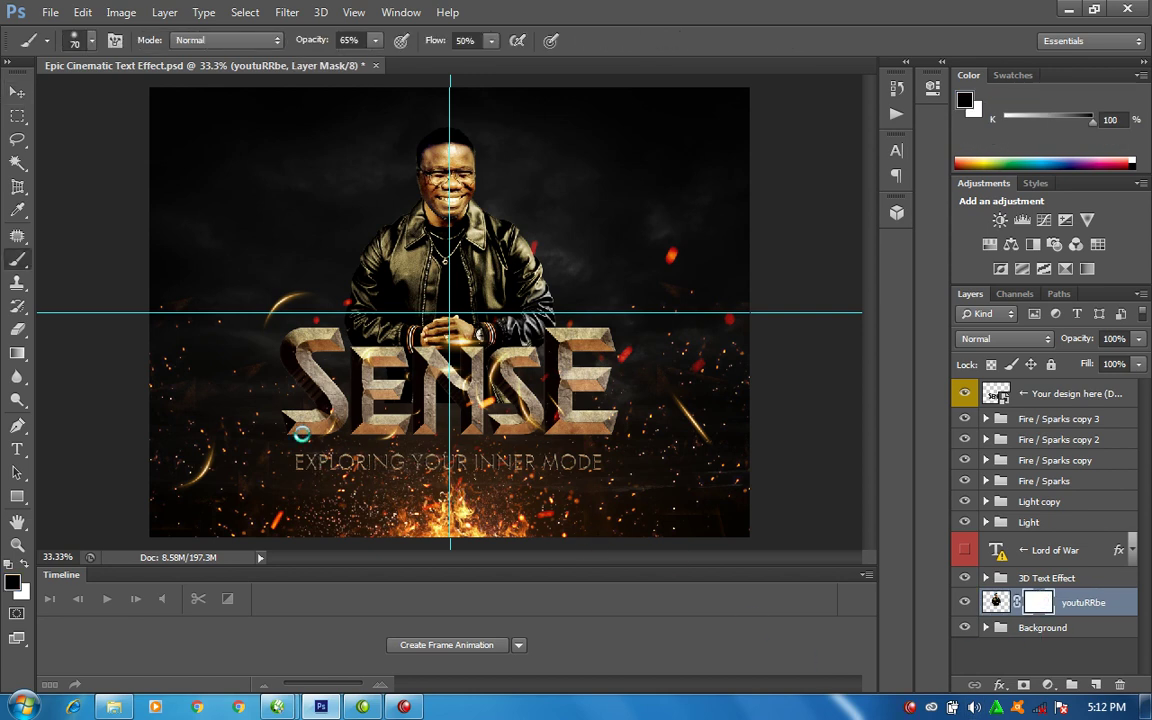
mouse_move(262, 367)
mouse_down()
mouse_move(370, 433)
mouse_move(493, 407)
mouse_move(553, 411)
mouse_up()
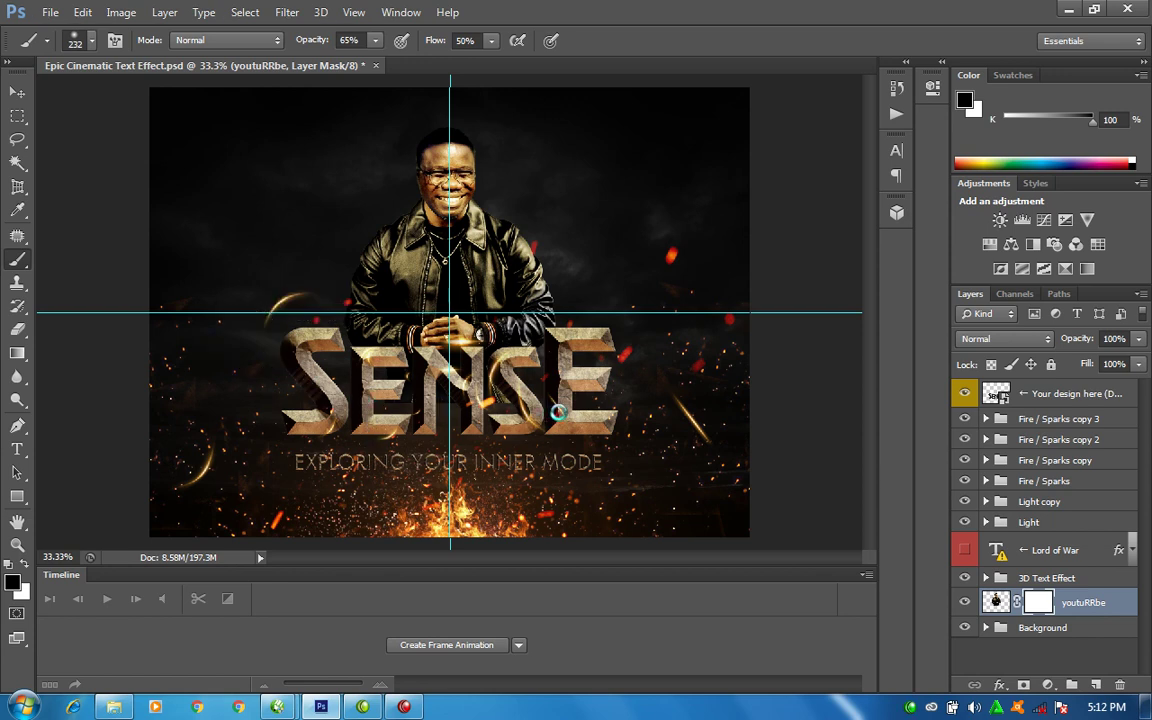
click(491, 40)
drag(488, 62, 645, 82)
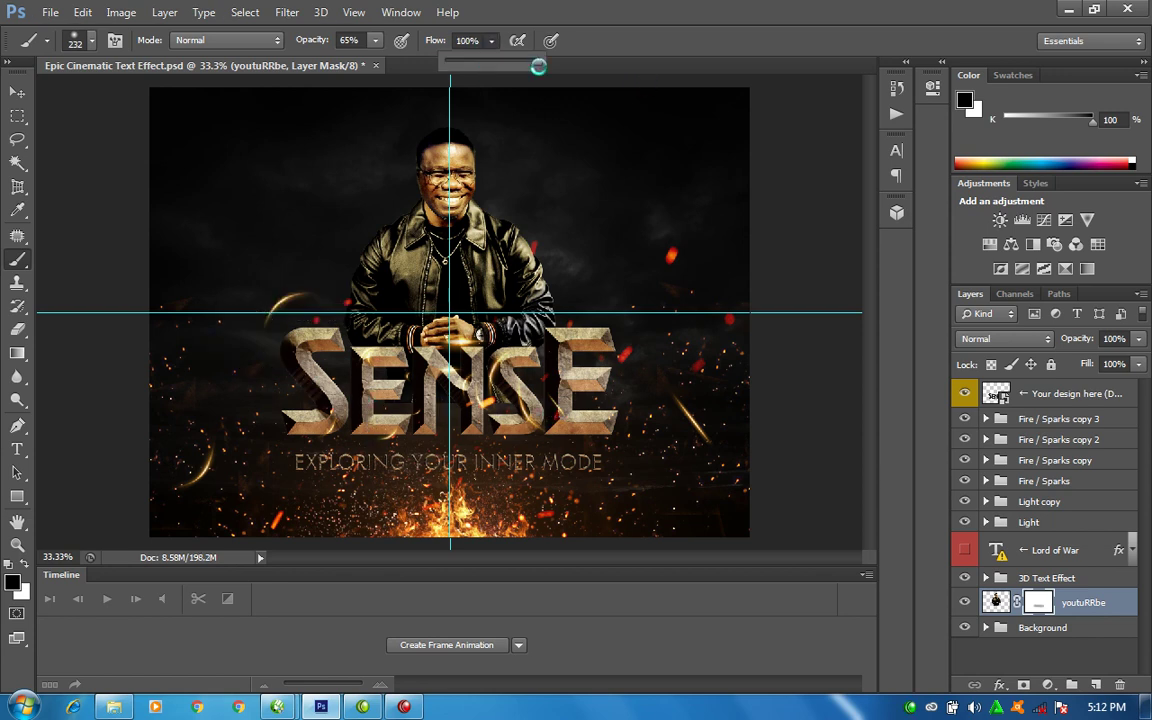
click(375, 40)
drag(377, 60, 684, 119)
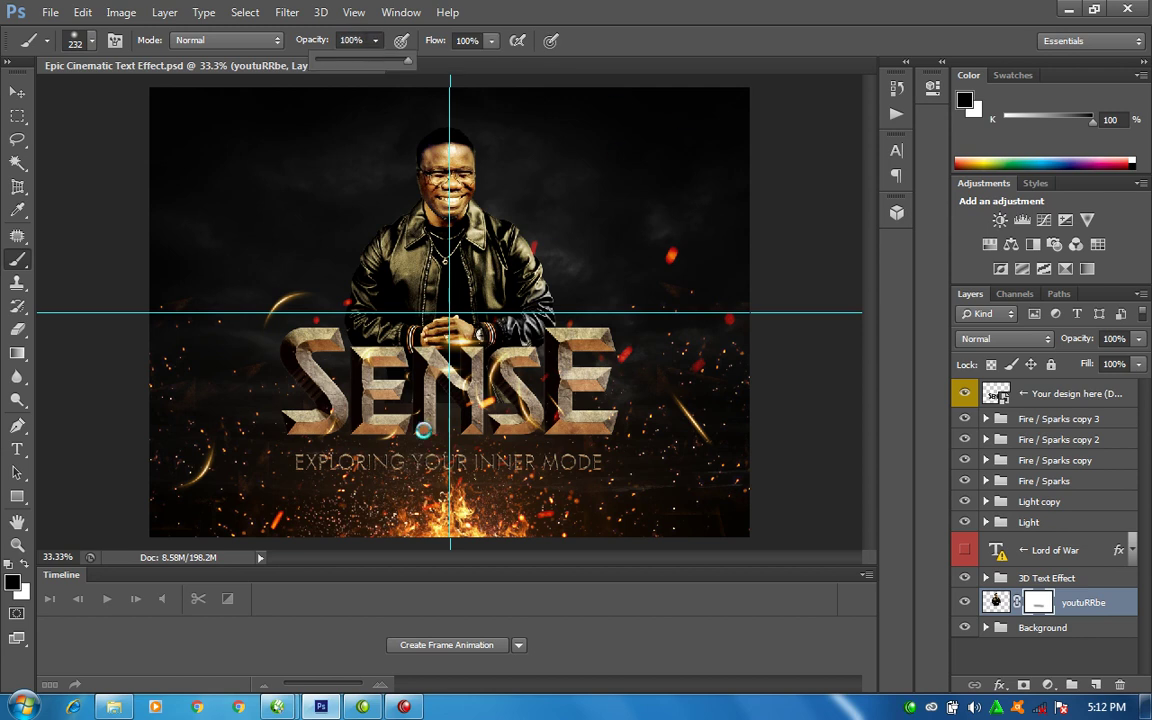
click(349, 410)
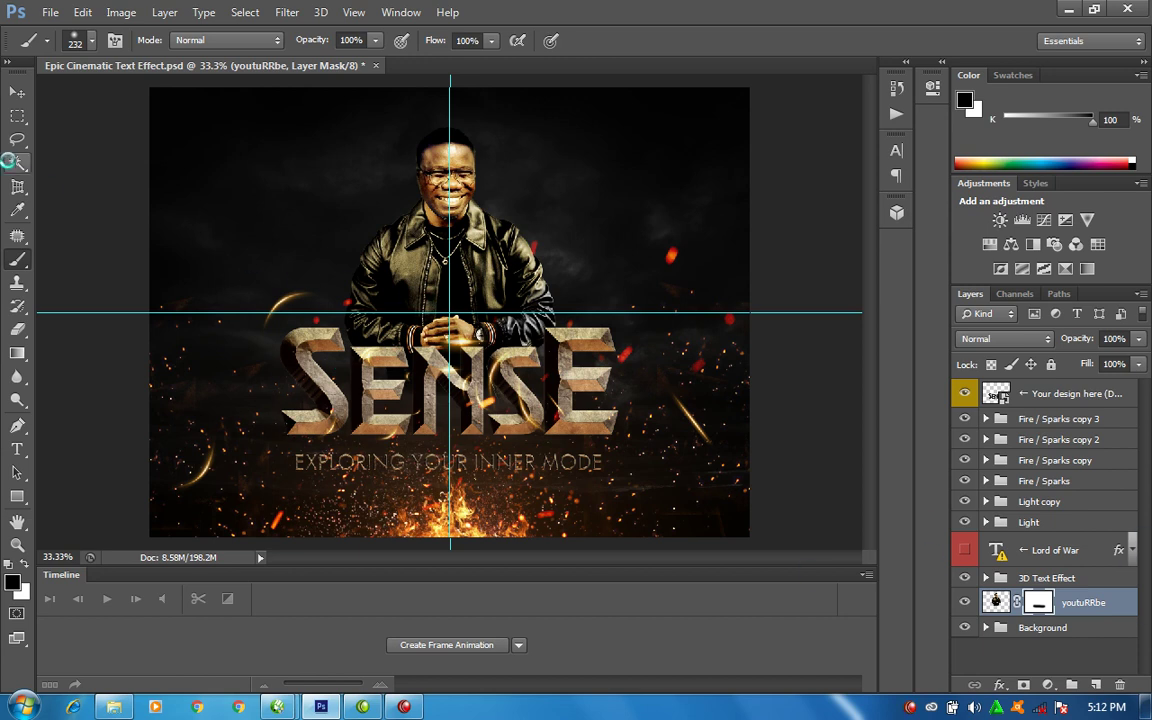
With the Fire / Sparks copy 2 group active, sample the orange-red spark beside the portrait as the foreground colour
click(17, 210)
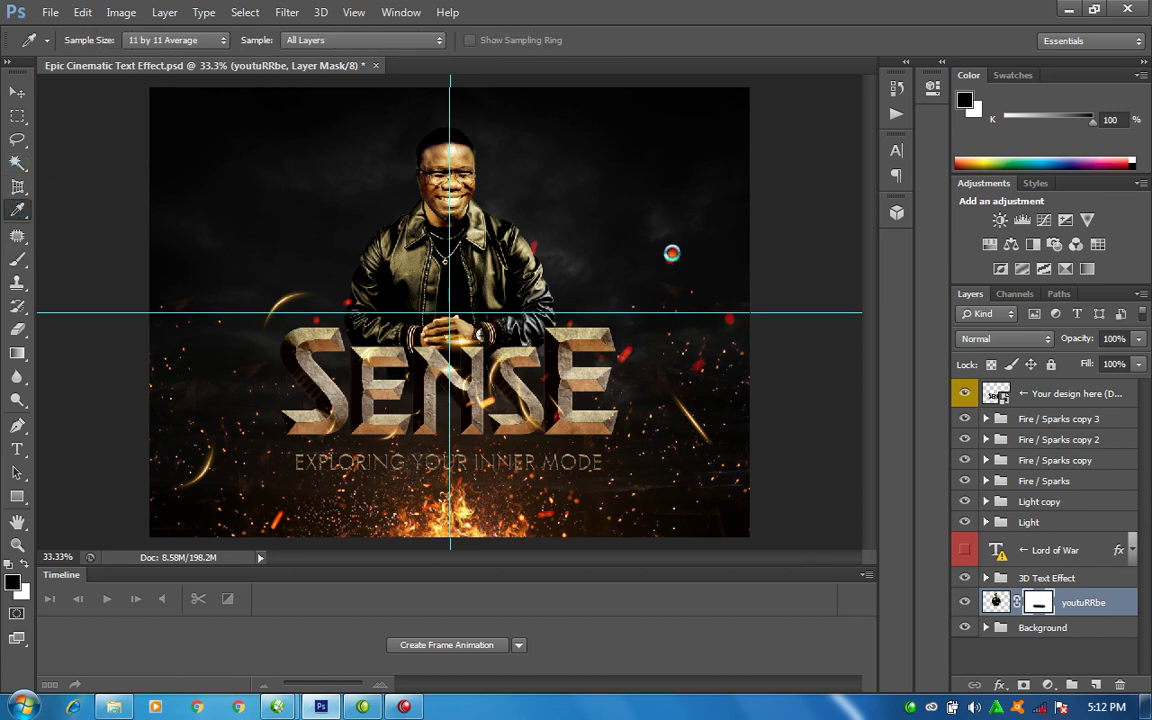
click(671, 253)
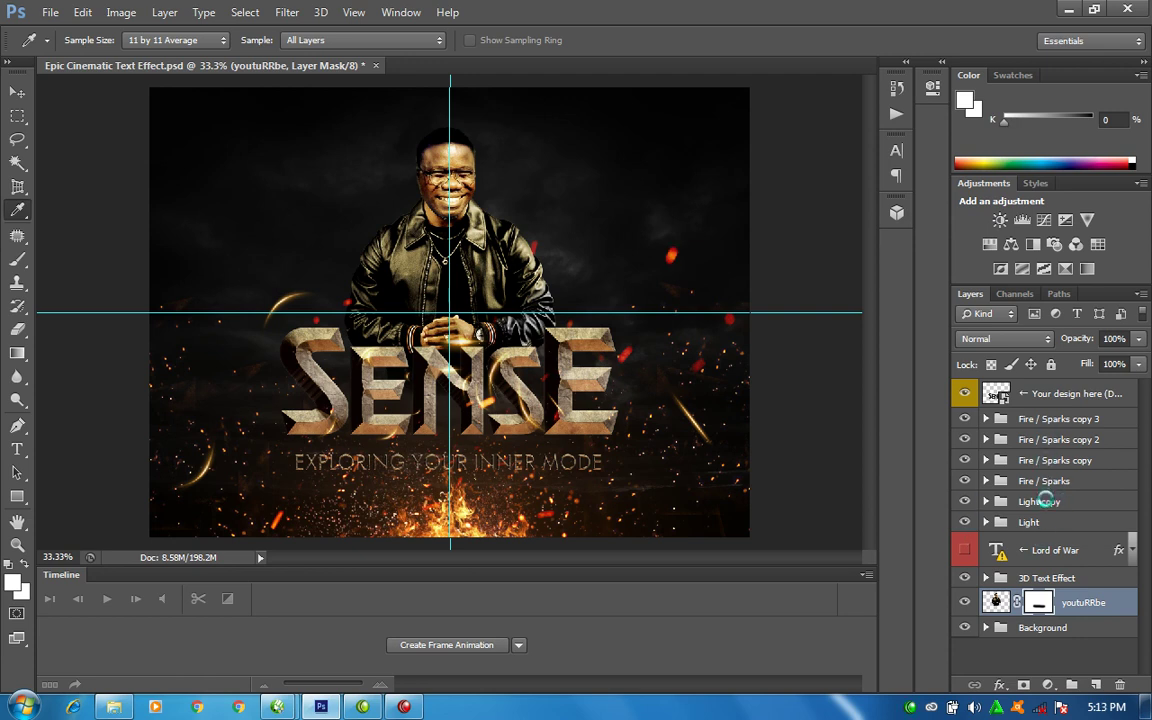
click(1058, 440)
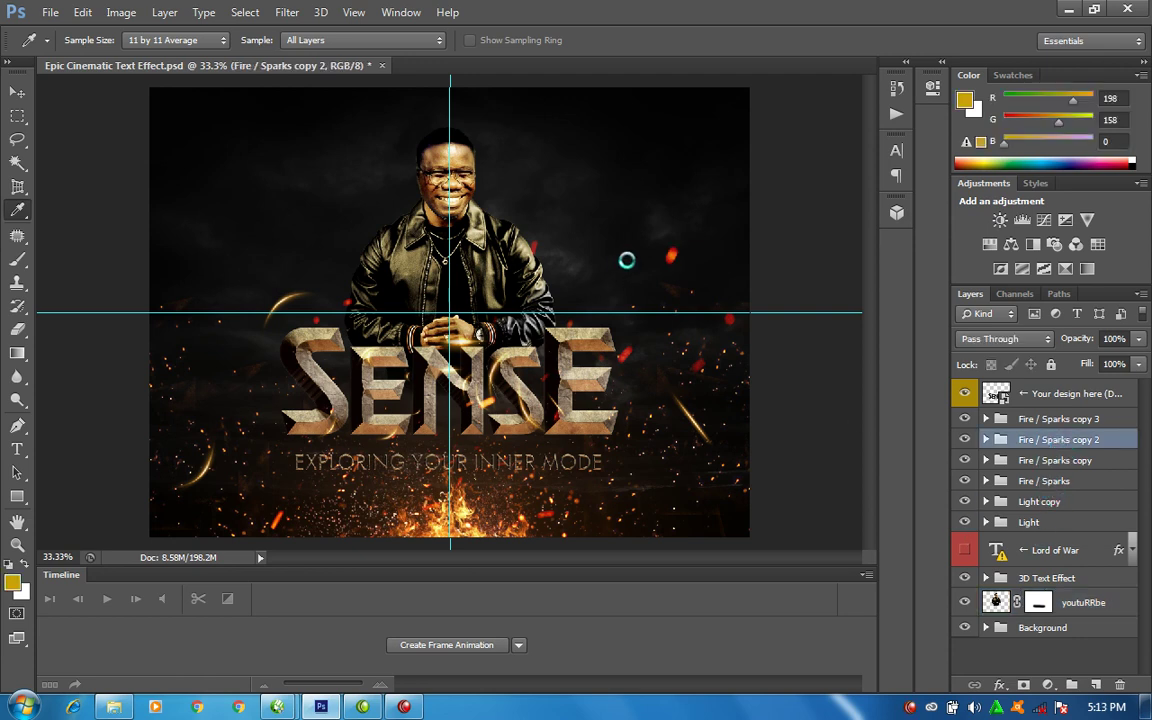
click(671, 253)
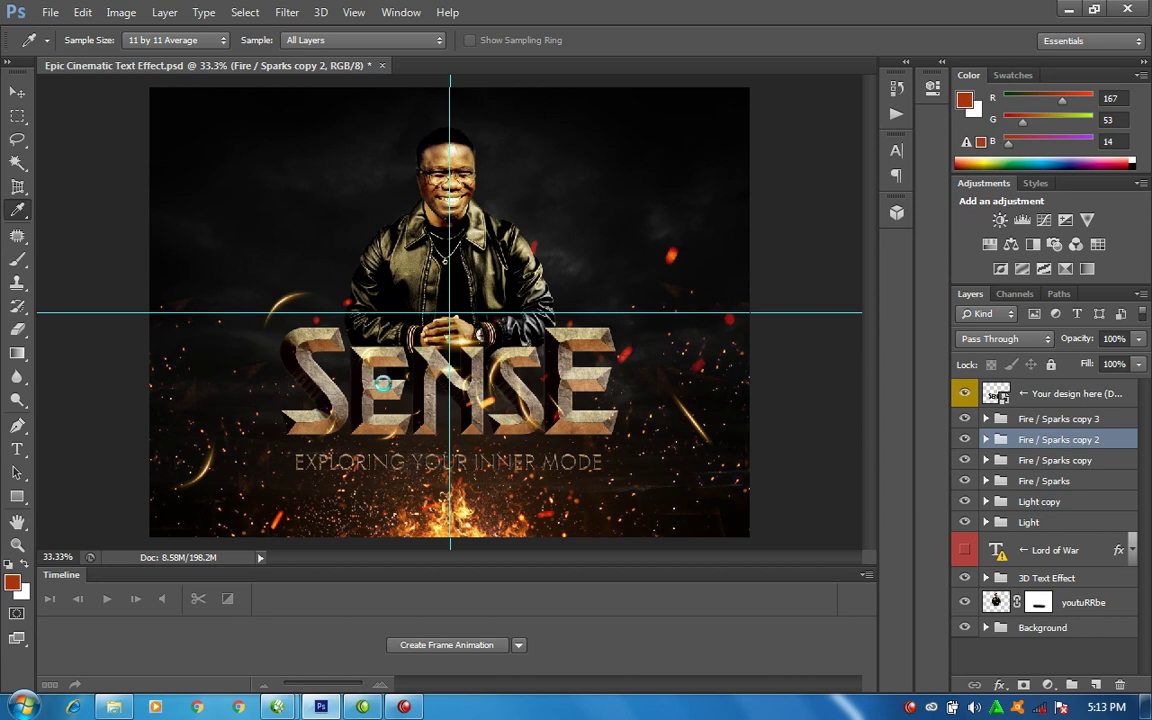
Paint an orange-red glow over the jacket on a new layer above Fire / Sparks copy 2, using a 1090 px brush at 65% opacity, 62% flow
key(b)
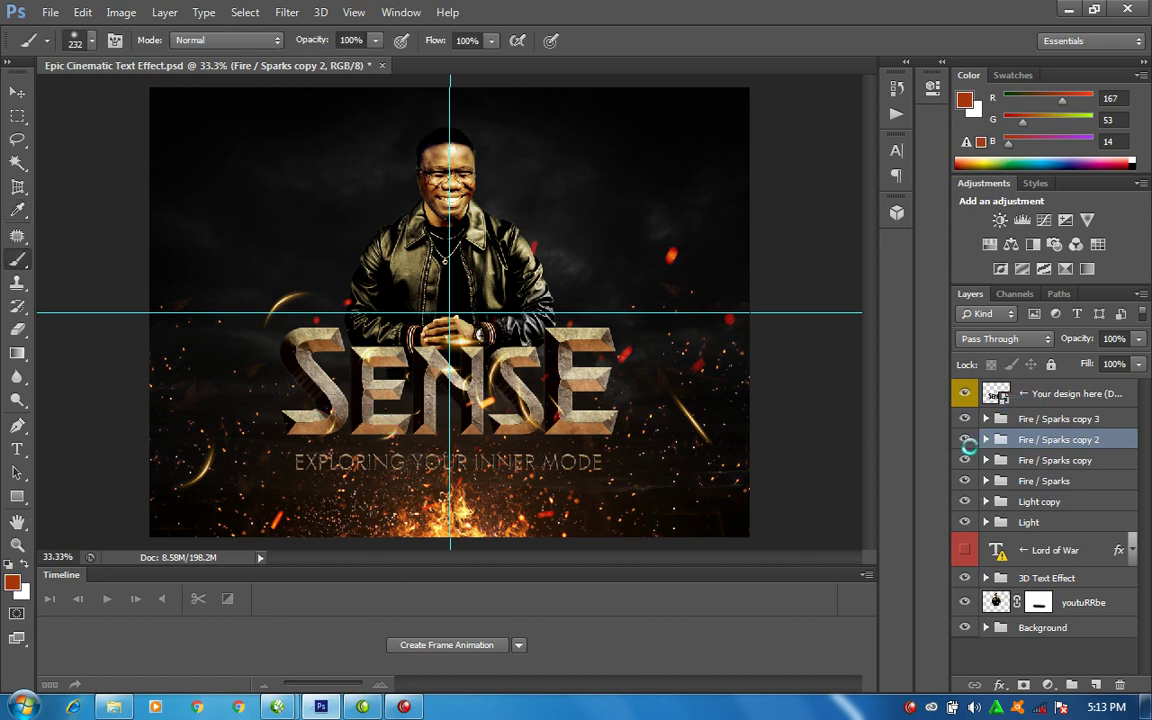
key(ctrl+shift+n)
key(Return)
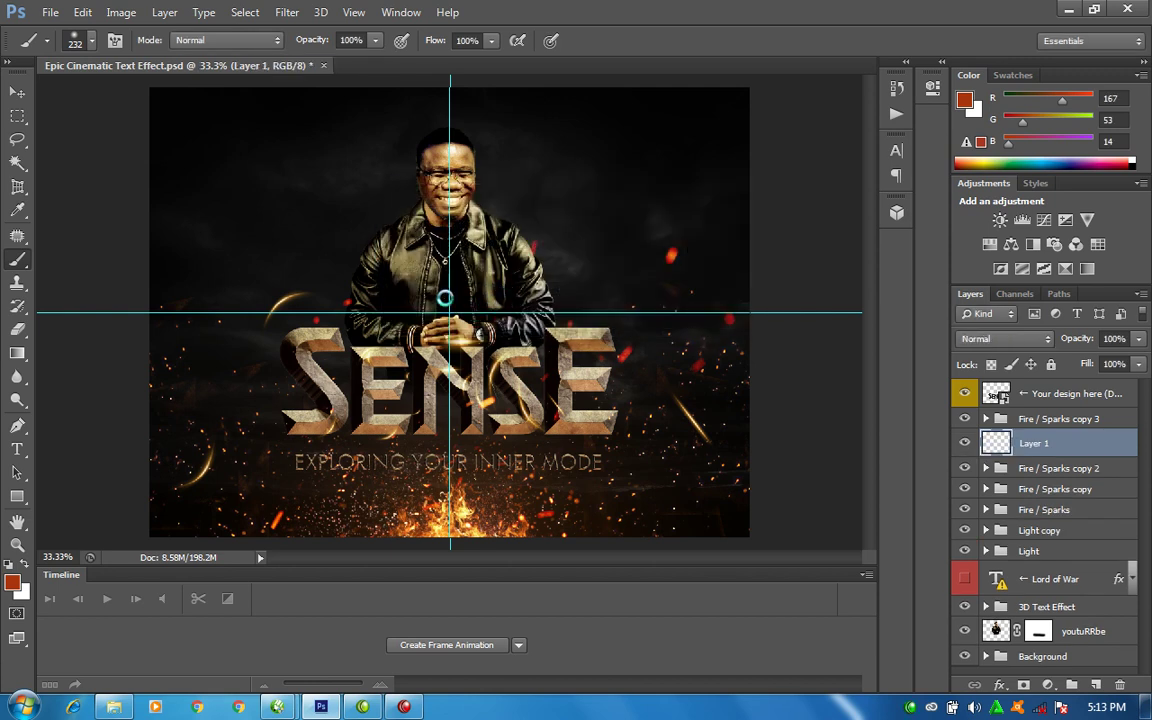
mouse_move(420, 253)
mouse_down()
mouse_move(450, 258)
mouse_move(506, 302)
mouse_move(568, 316)
mouse_up()
click(491, 41)
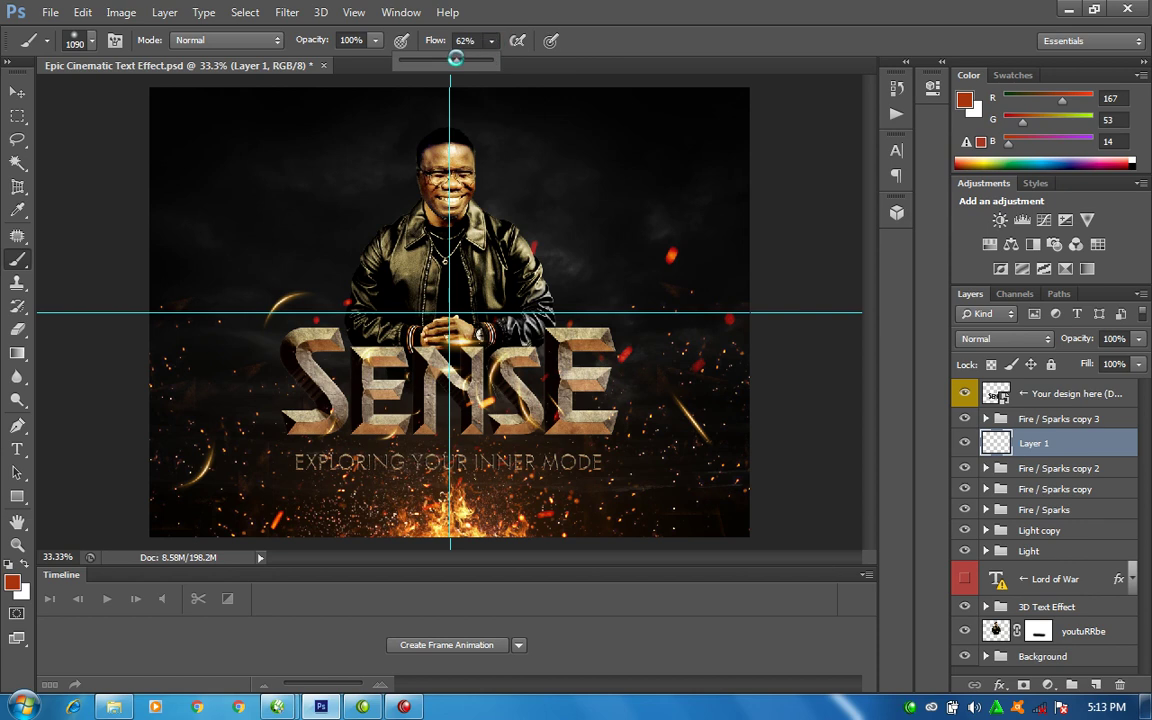
click(375, 40)
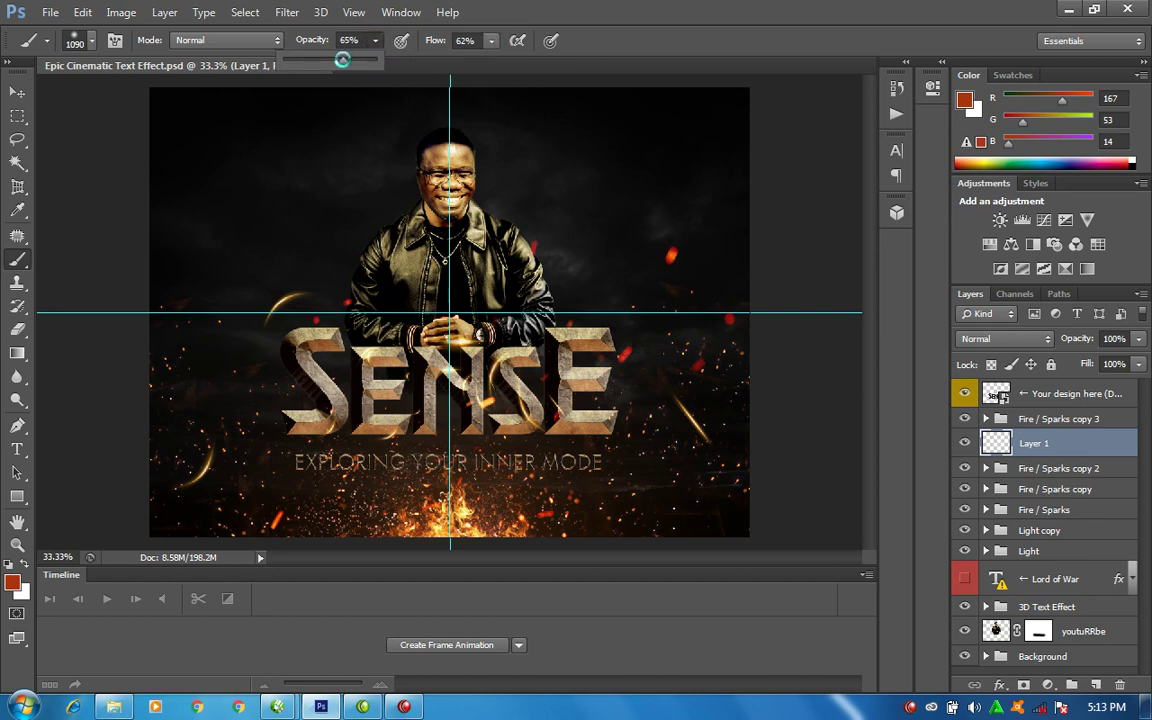
drag(445, 278, 500, 307)
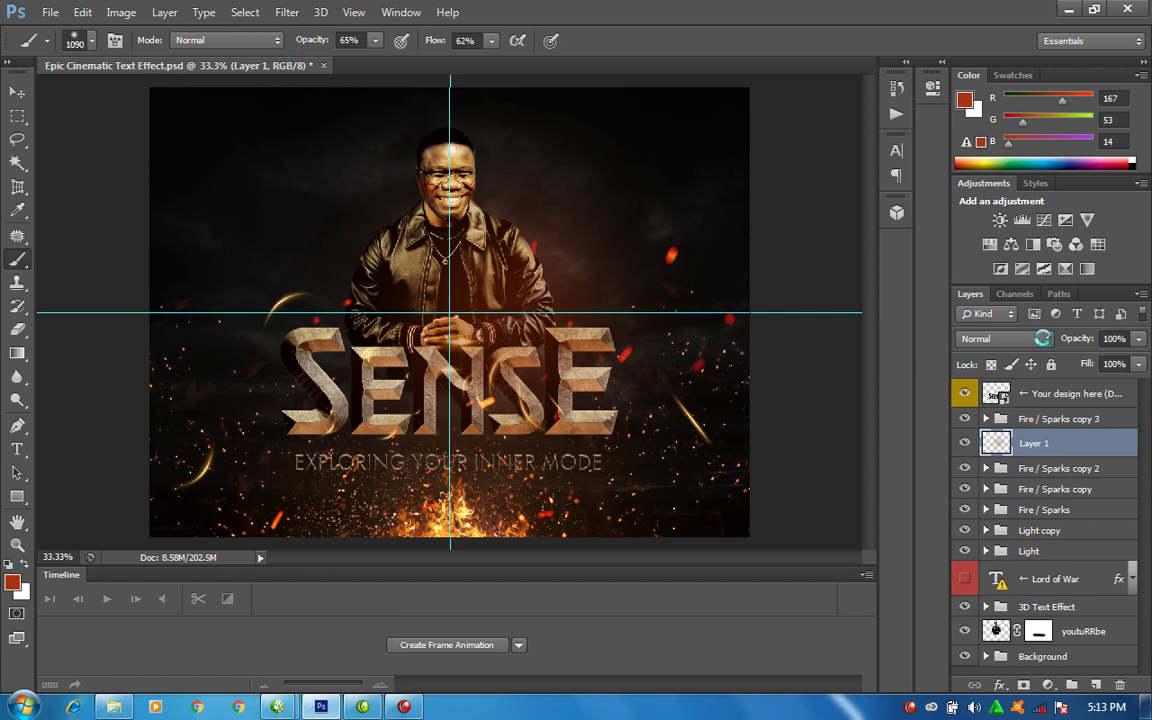
Set the glow layer's blend mode to Screen and add another dab of glow around the first letters of SENSE
click(1005, 338)
click(969, 152)
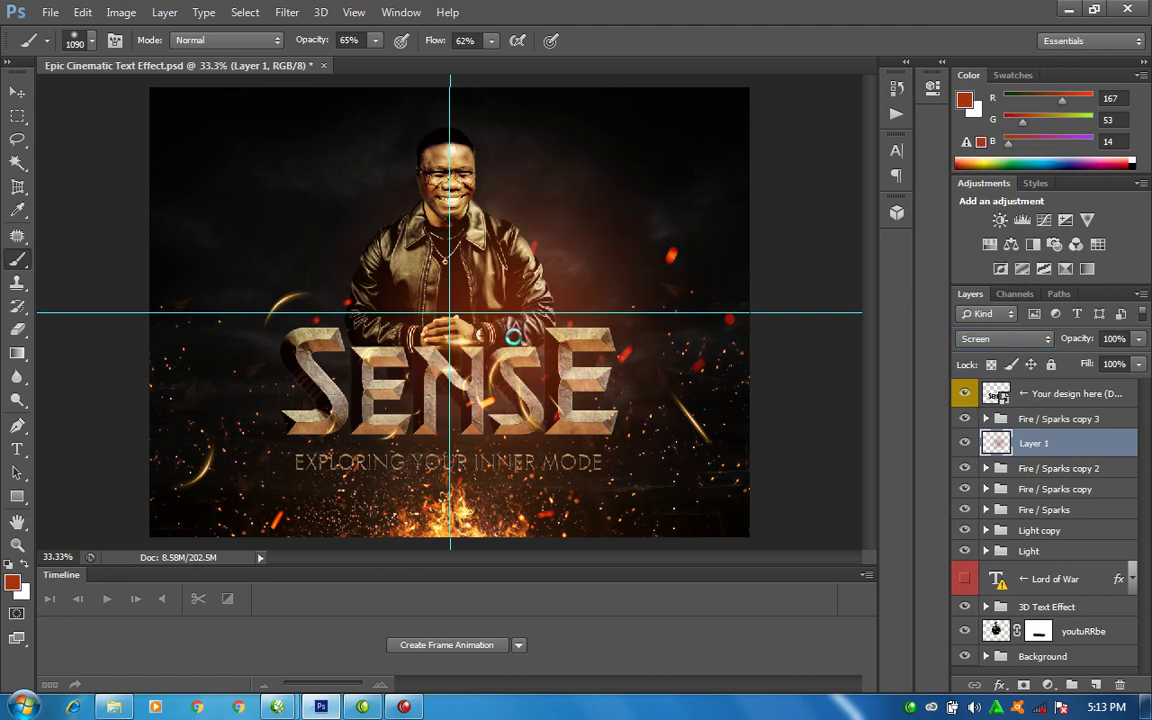
click(343, 358)
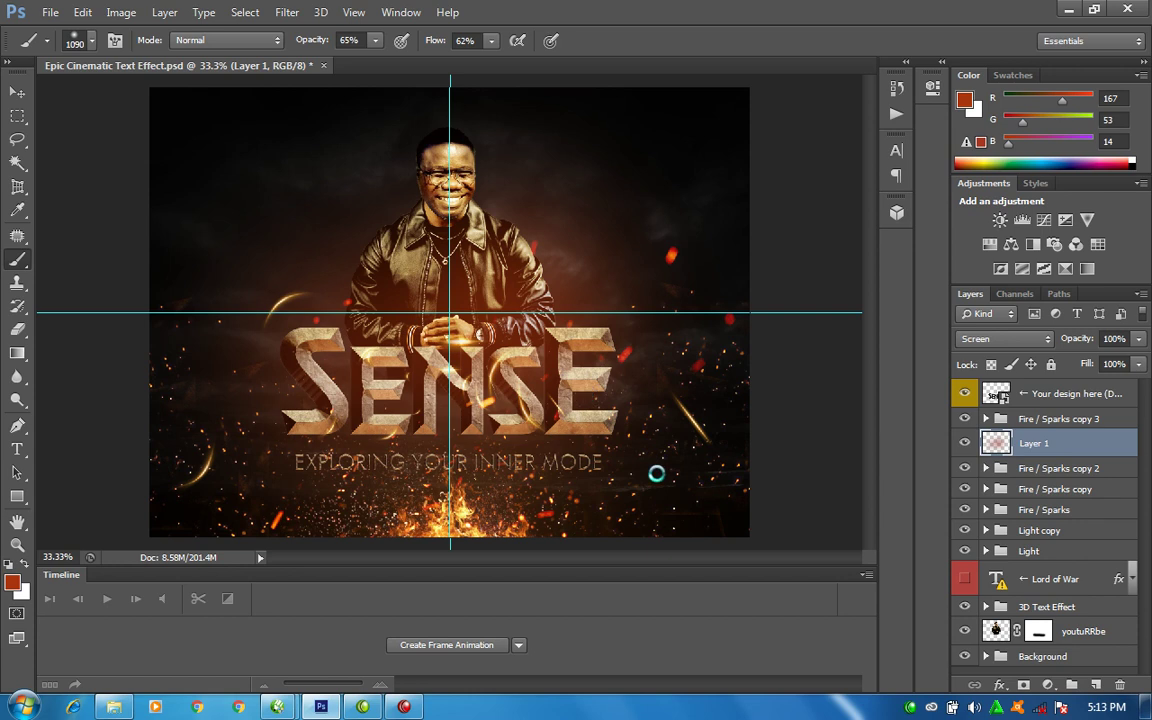
Reduce the glow layer's opacity to 68%
click(1138, 338)
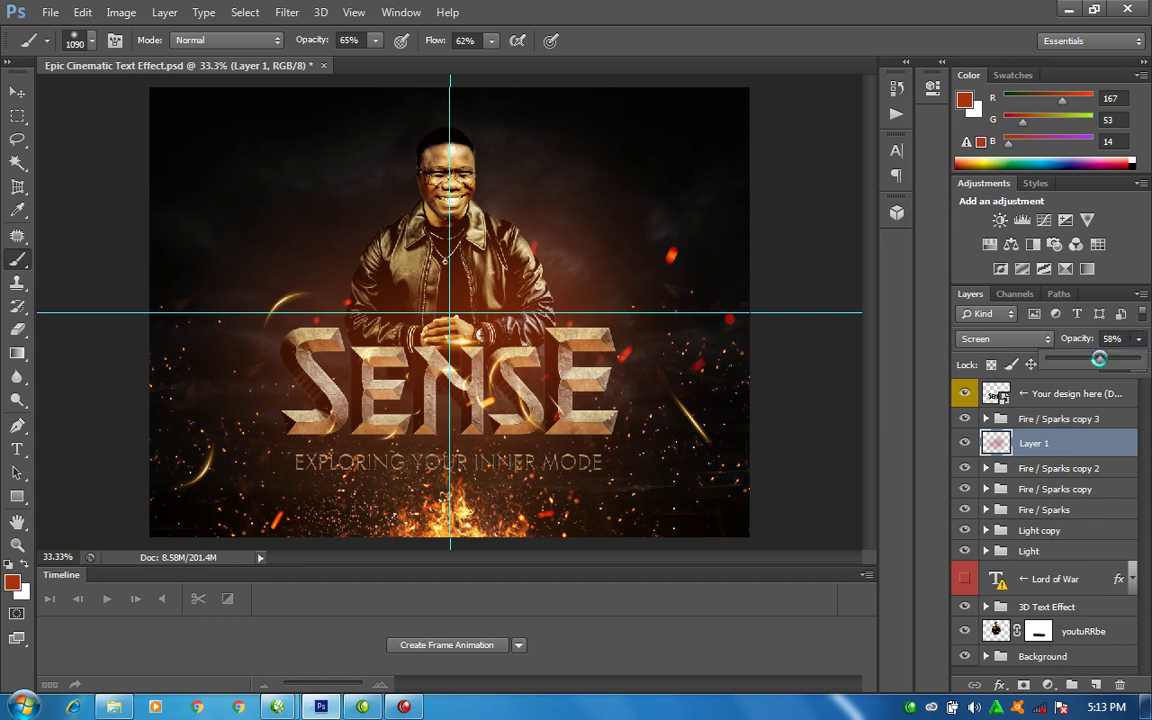
drag(1138, 358, 1099, 358)
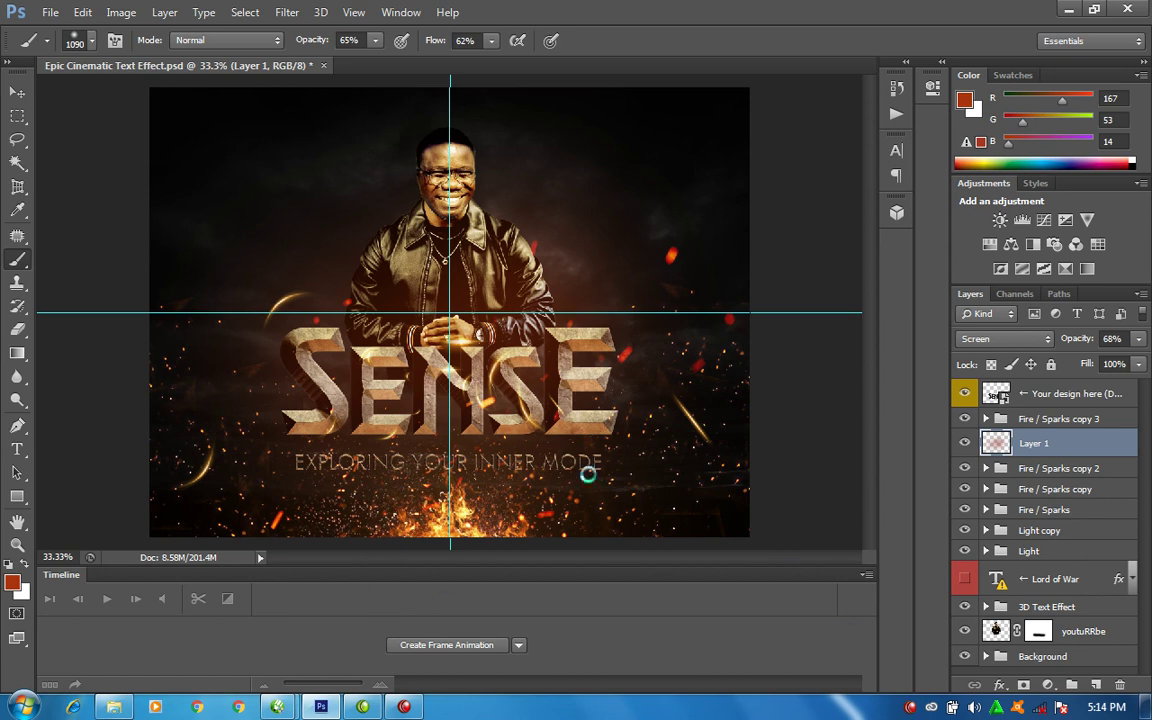
Merge all visible layers of the poster into a single layer
click(20, 92)
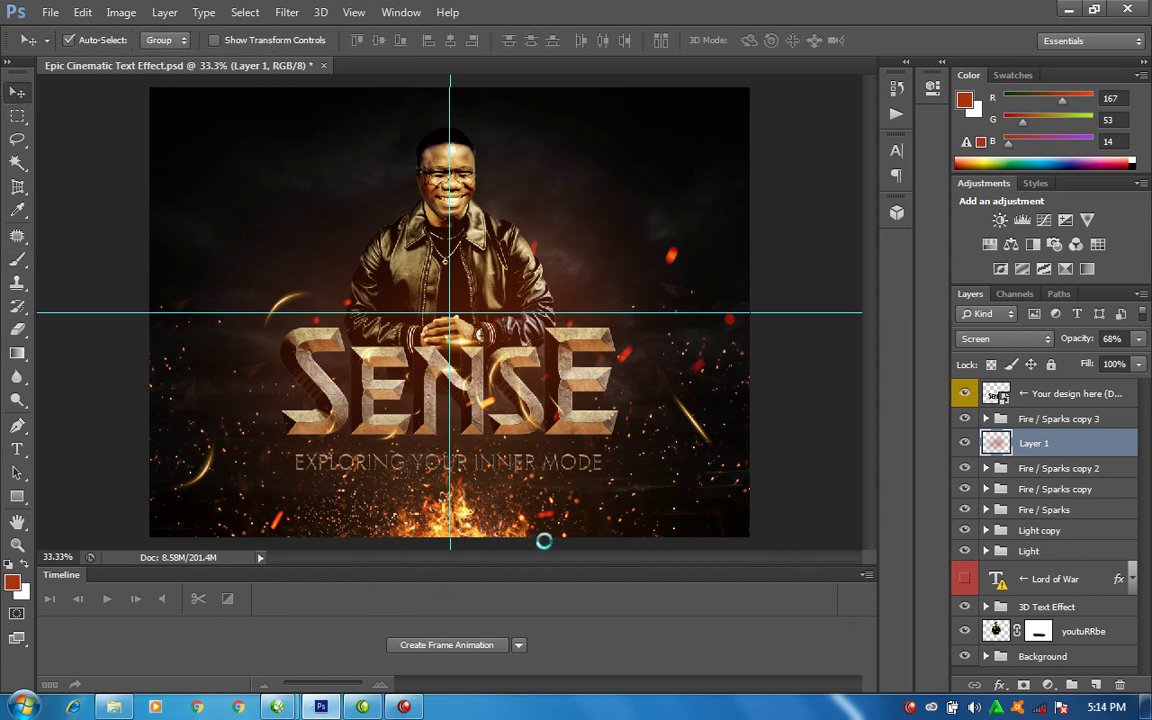
mouse_move(405, 707)
key(ctrl+z)
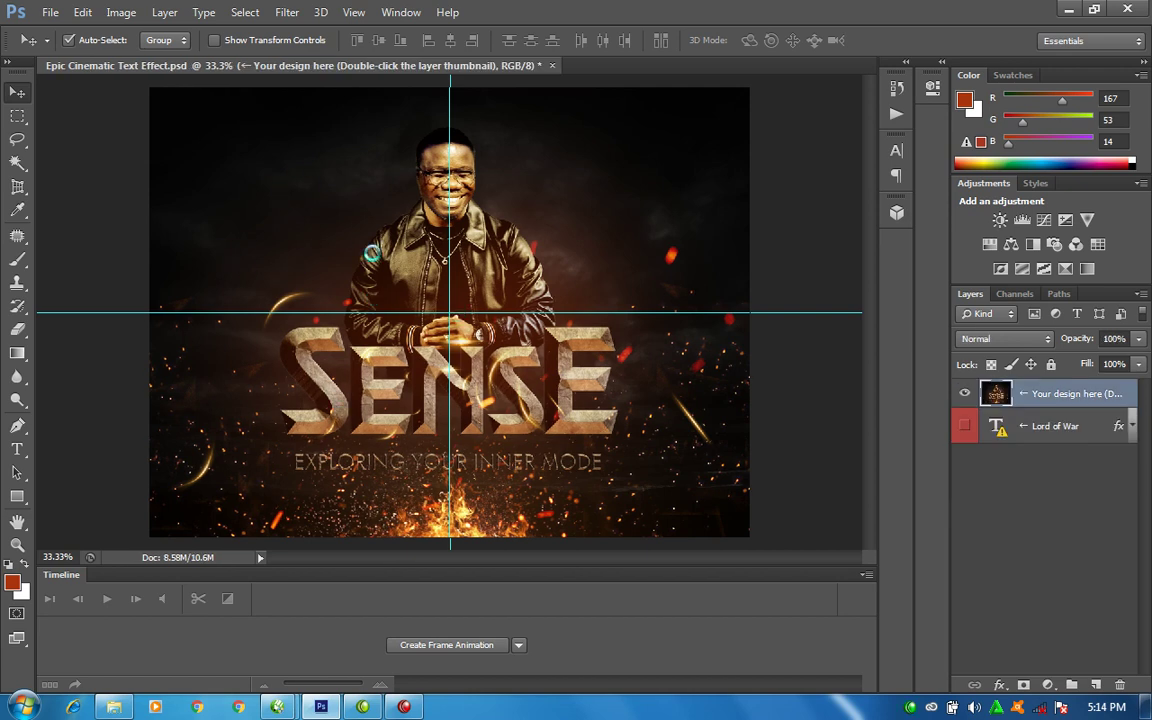
Examine the finished poster enlarged in full-screen mode without the interface
key(Tab)
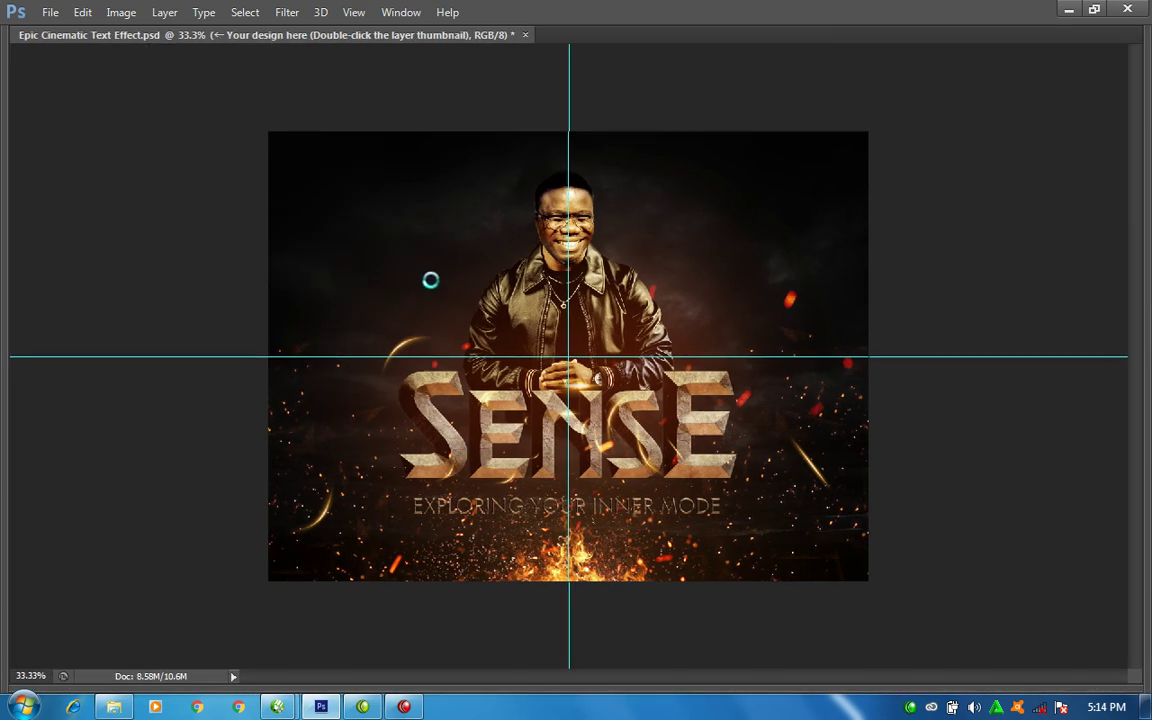
key(f)
key(f)
drag(371, 139, 727, 564)
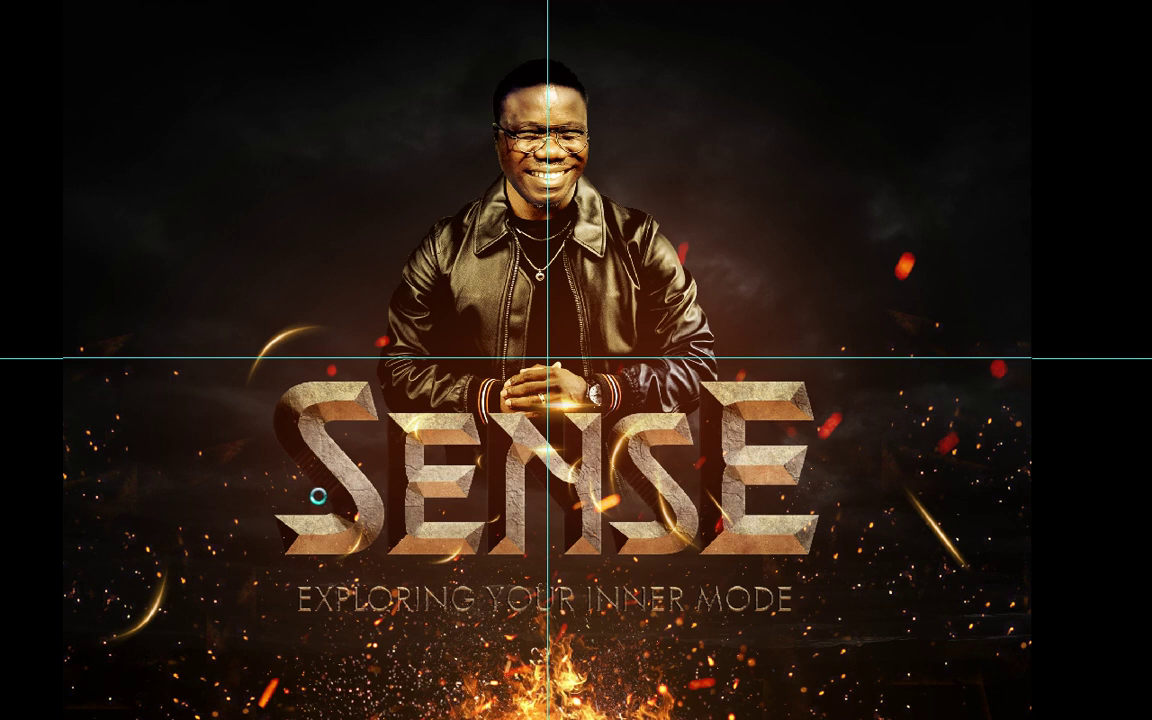
key(alt+Tab)
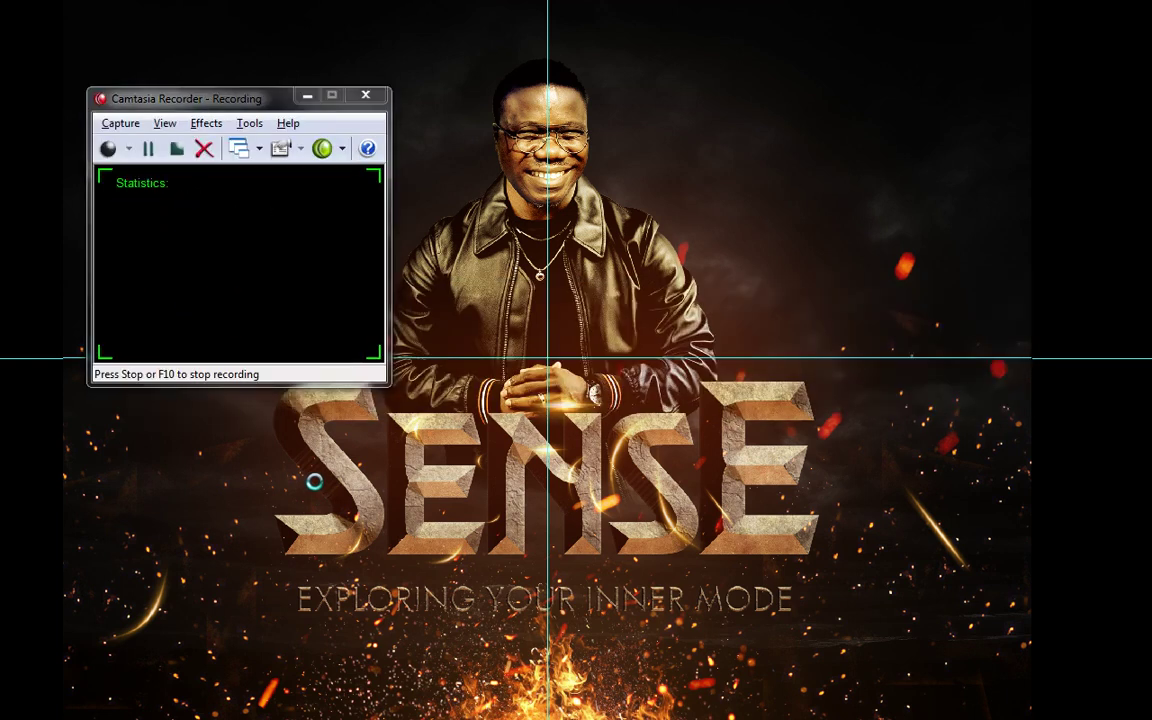
key(alt+Tab)
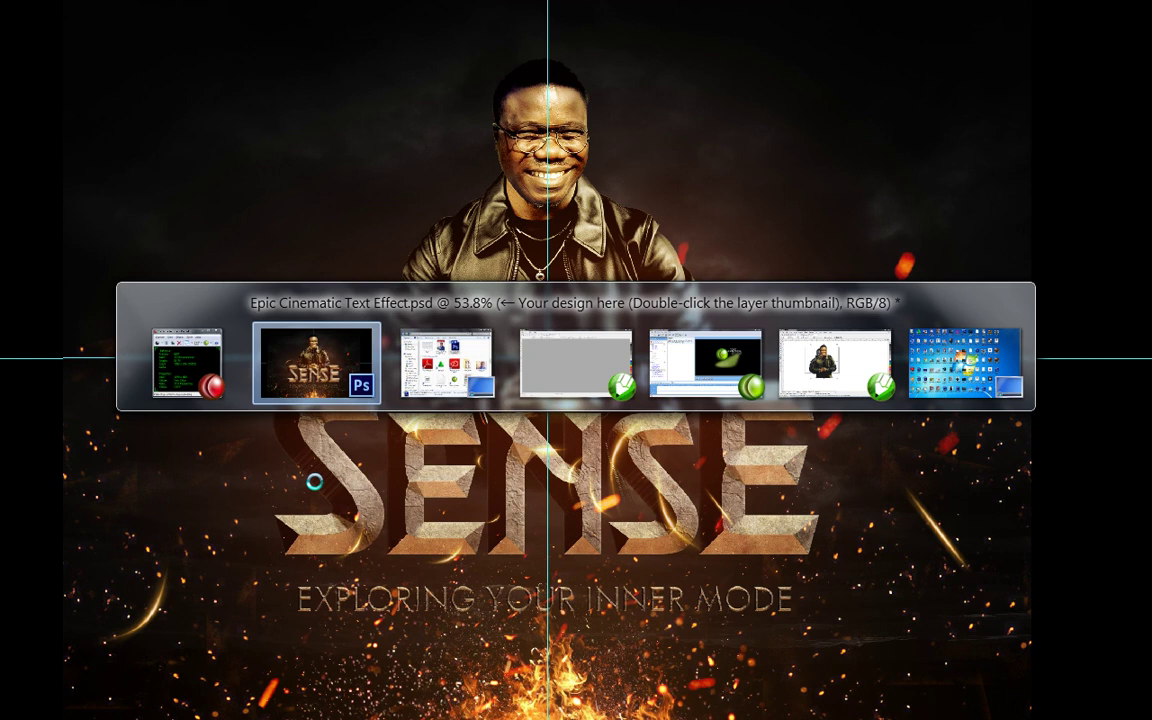
key(alt+Tab)
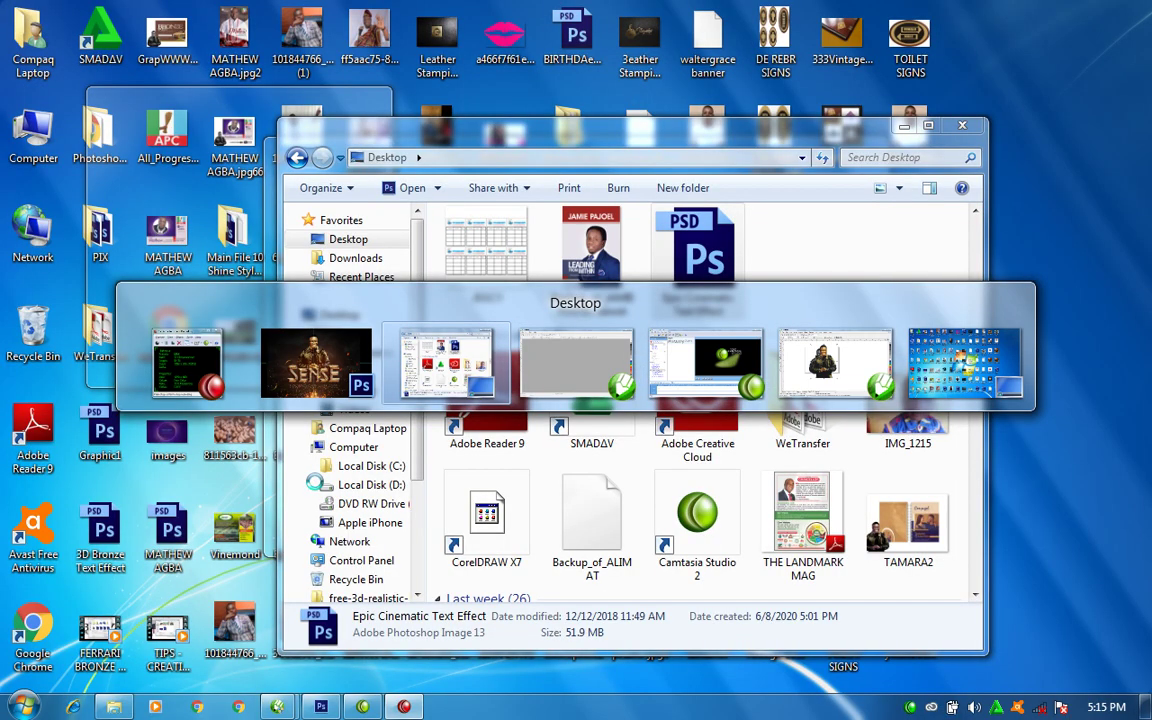
key(alt+Tab)
key(alt+shift+Tab)
key(alt+shift+Tab)
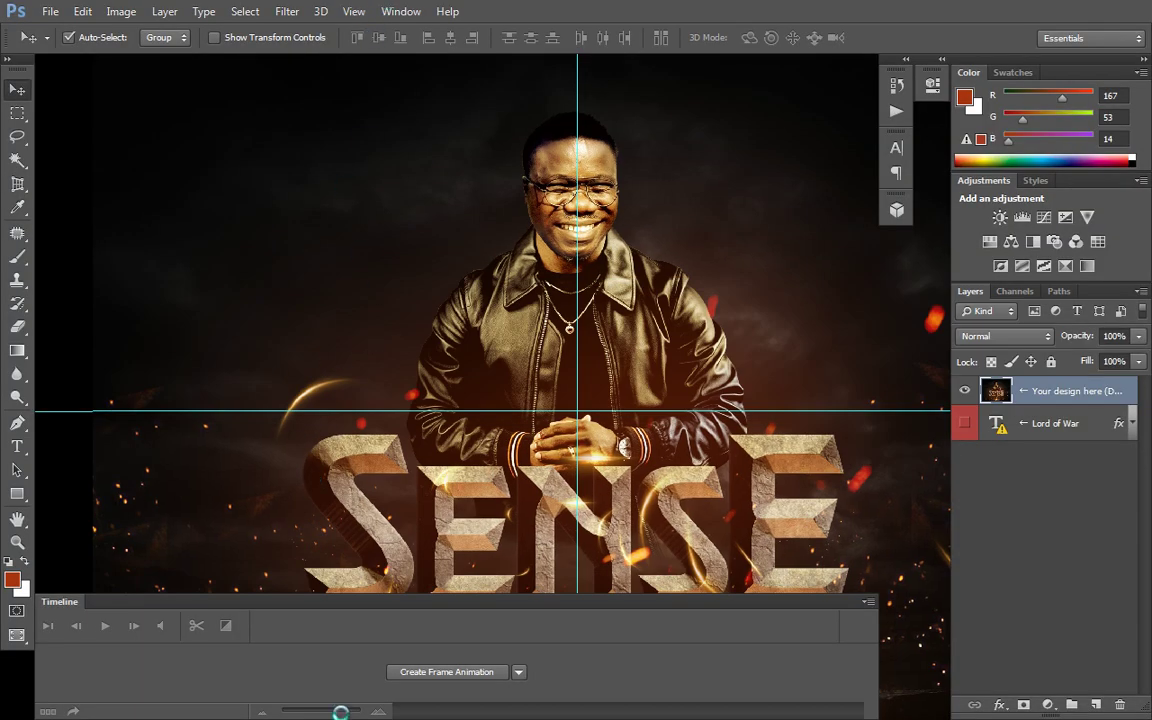
key(alt+Tab)
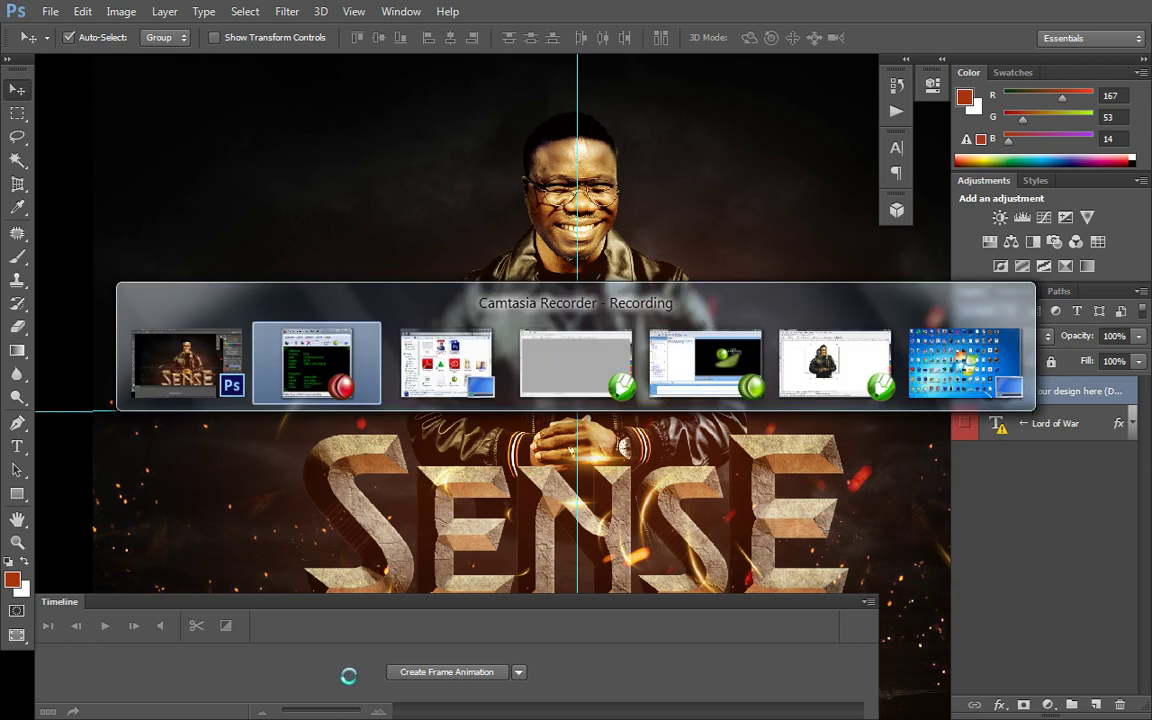
key(alt+Tab)
key(alt+Tab)
key(alt+Tab)
key(alt+Tab)
key(alt+Tab)
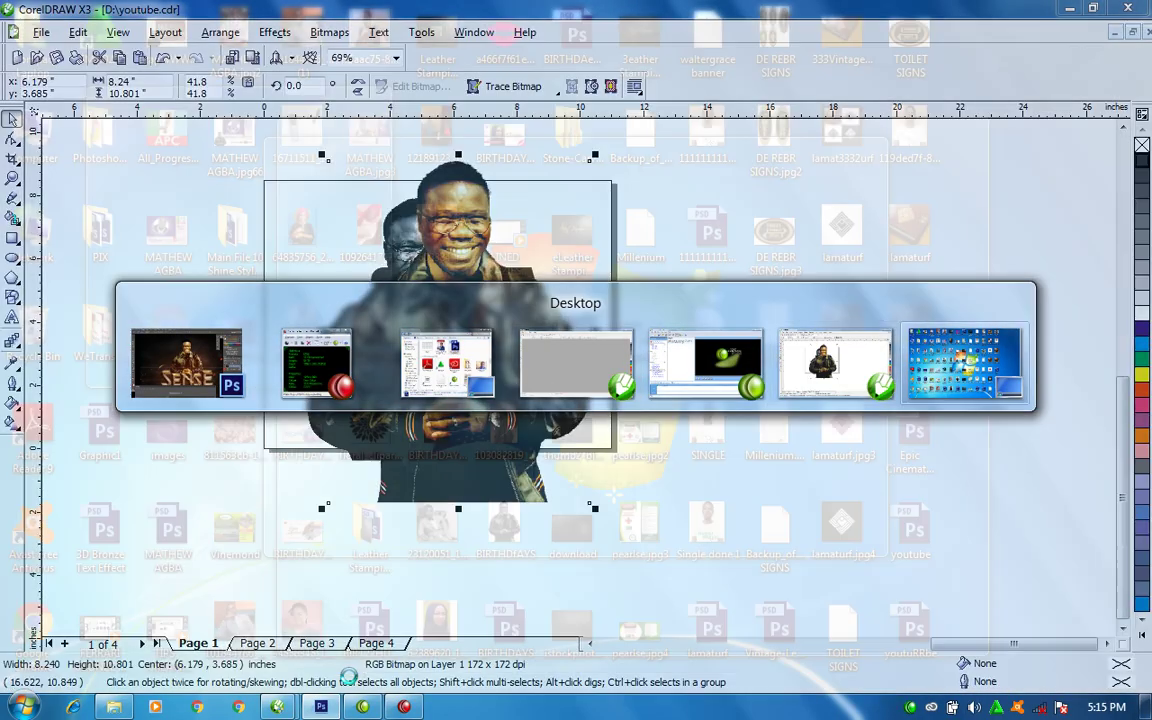
key(alt+Tab)
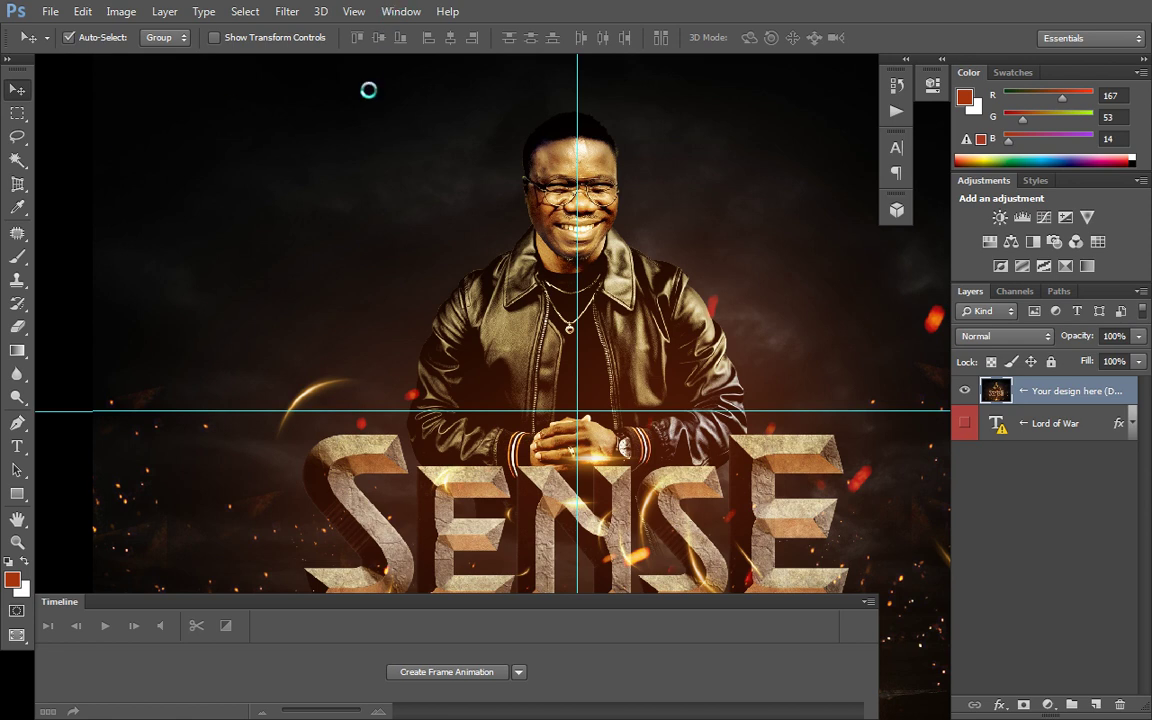
key(alt+Tab)
key(shift+Tab)
key(shift+Tab)
key(shift+Tab)
key(shift+Tab)
key(shift+Tab)
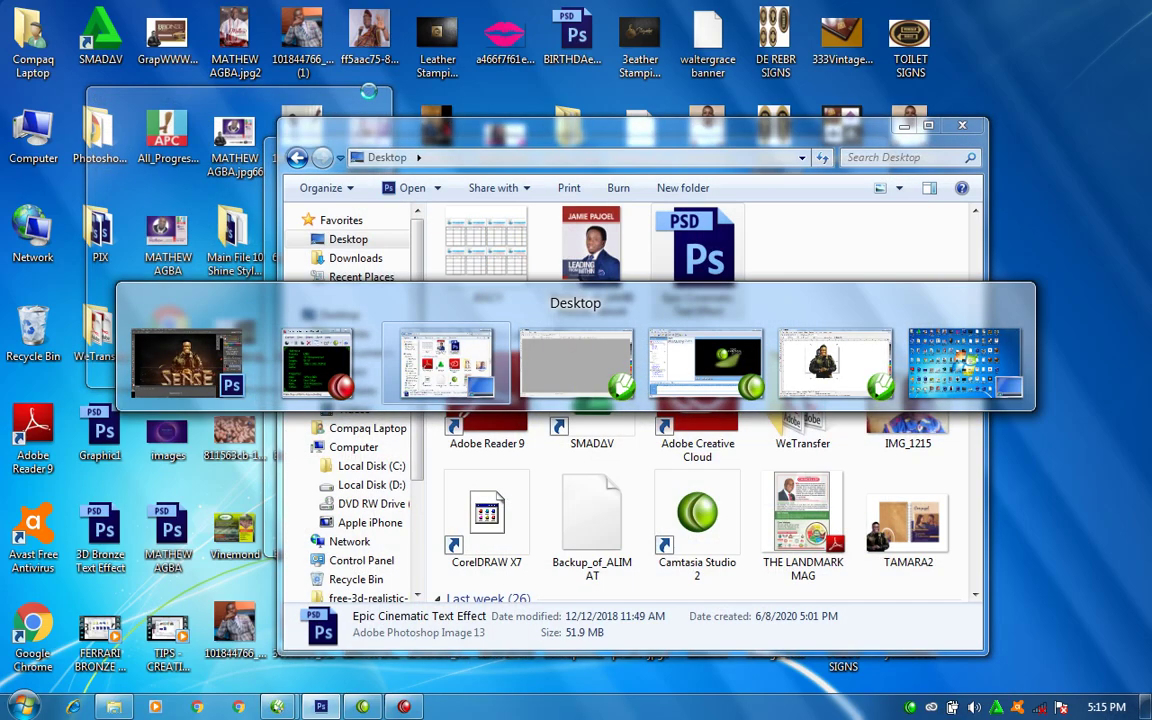
key(alt+Tab)
key(alt+Tab)
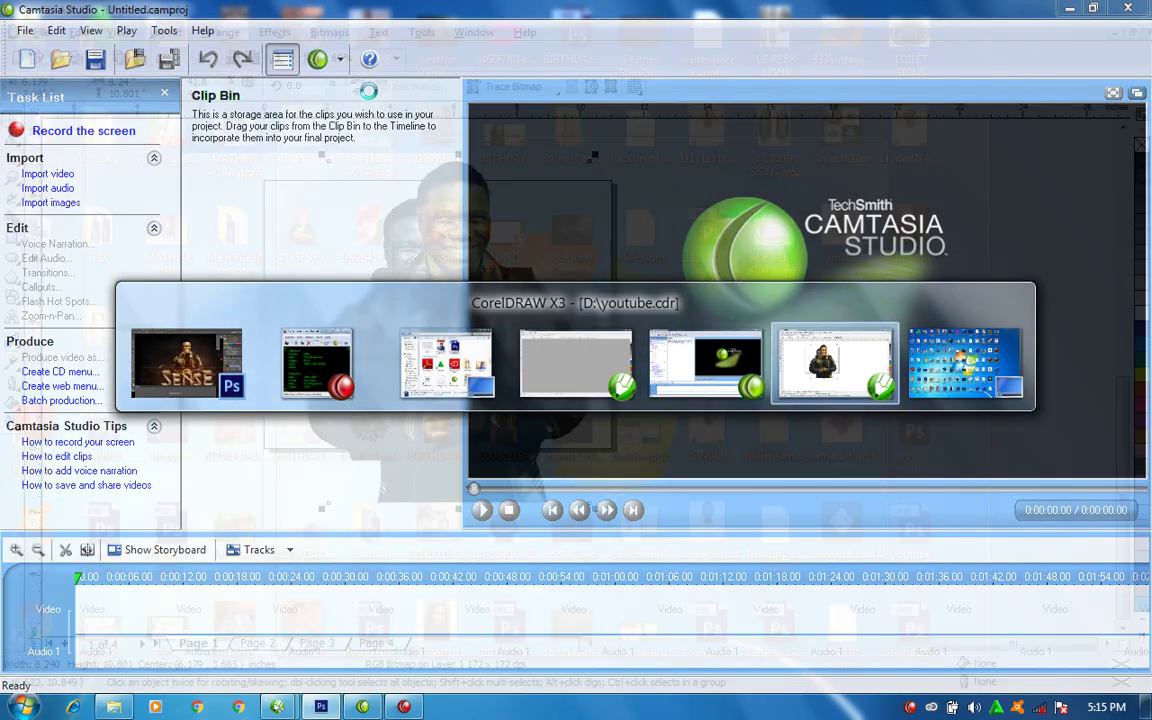